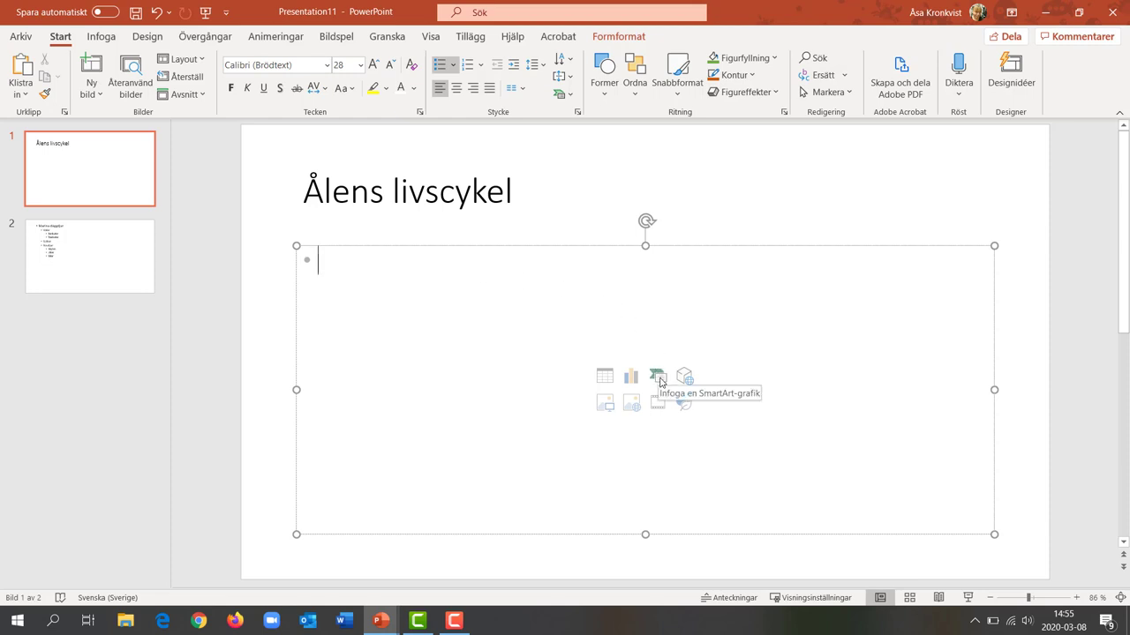
# - Insert a Löpande cykliskt SmartArt from the Cyklisk category under the Ålens livscykel title
pyautogui.click(112, 39)
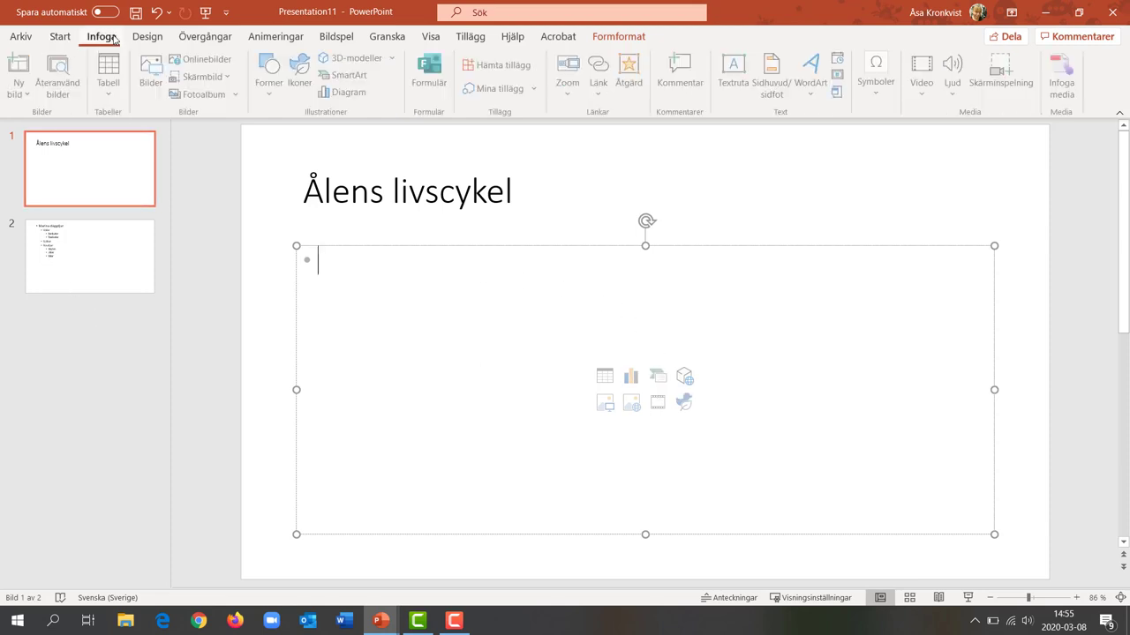
pyautogui.click(353, 76)
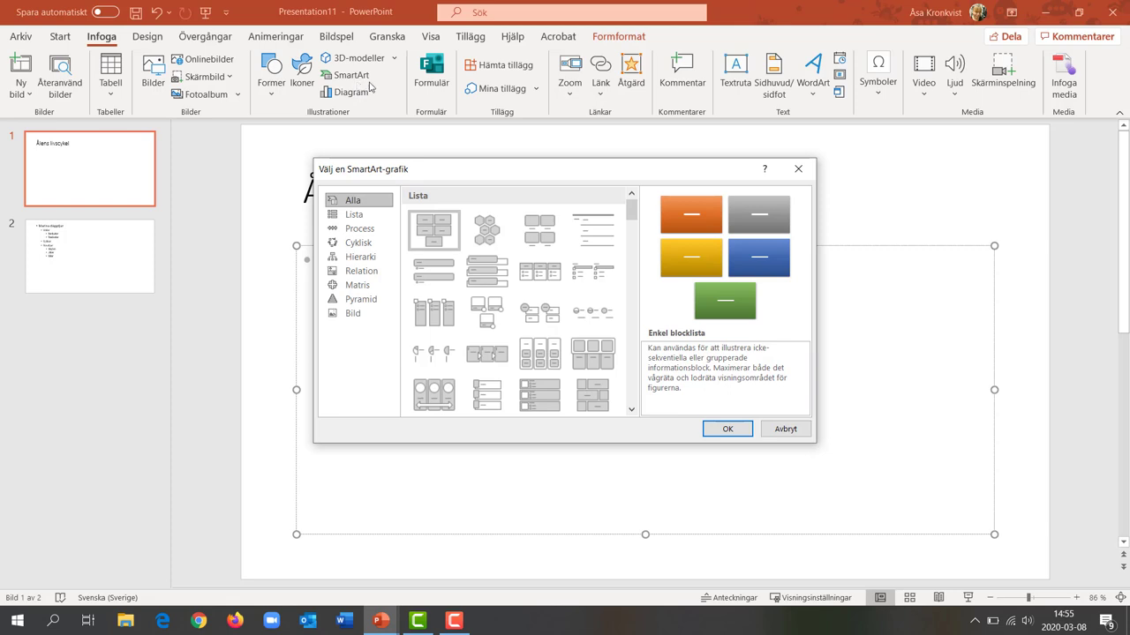
pyautogui.click(359, 243)
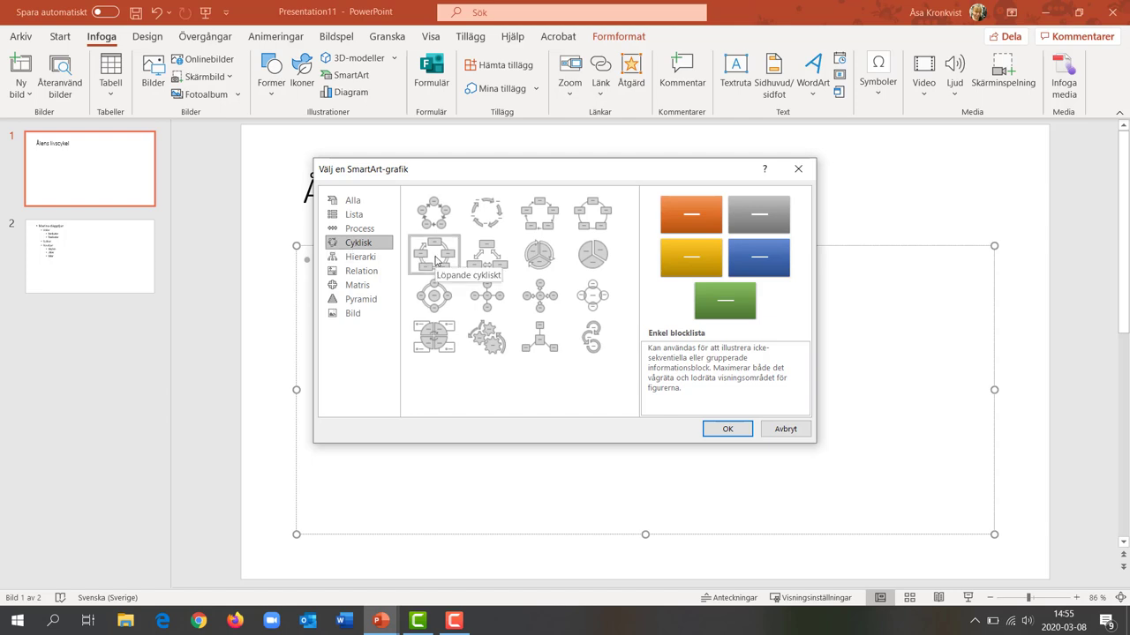
pyautogui.click(435, 262)
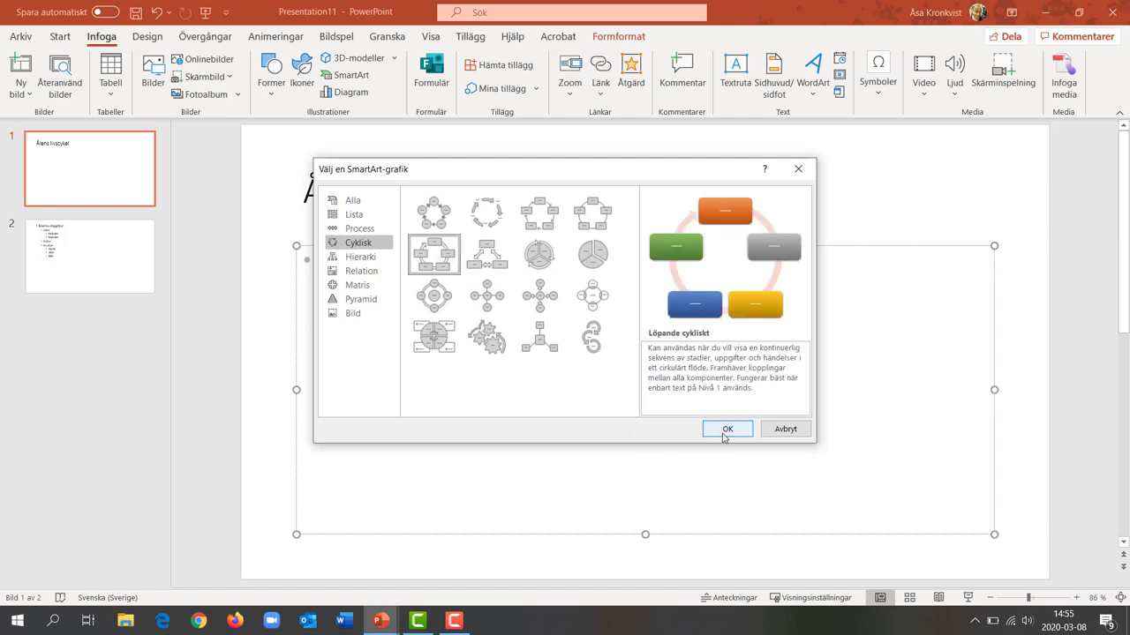
pyautogui.click(726, 430)
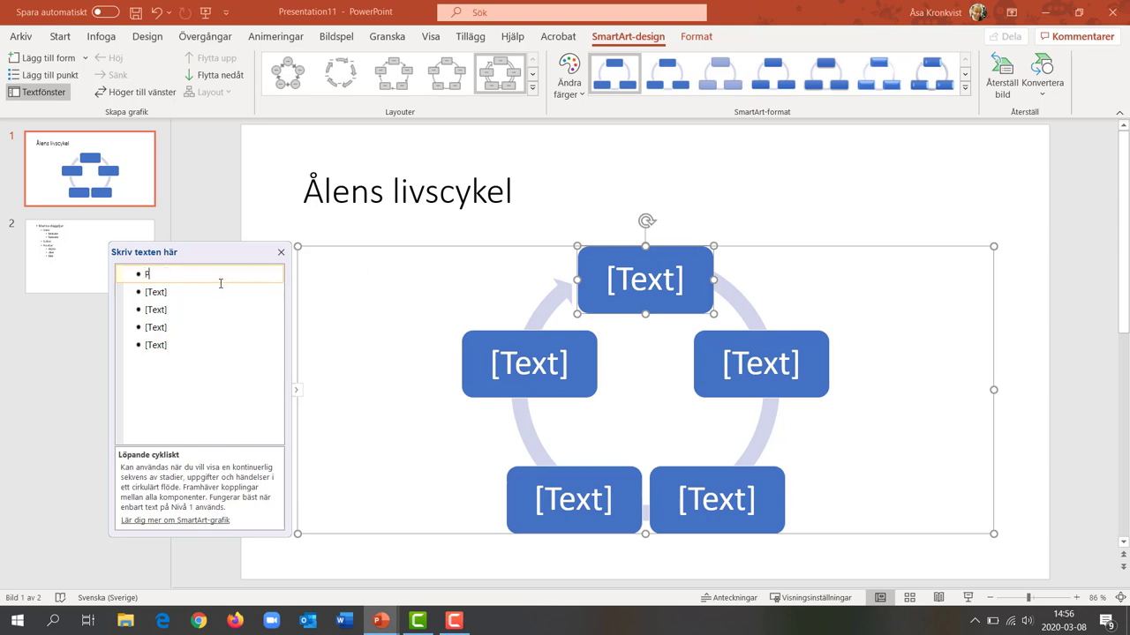
# - Label the stages Parning & rom, Yngel, Glasål, Gulål, Silverål, and add a sixth stage, Mot Sargassohavet
pyautogui.write('arning & rom Yngel Glasål Gulål Silverål')
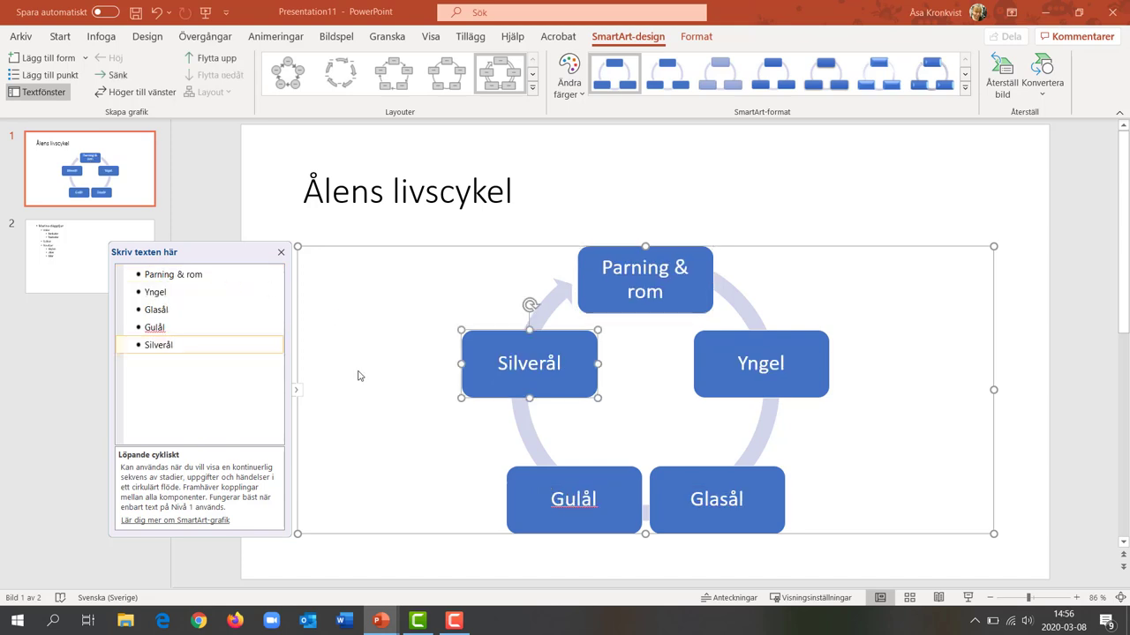
pyautogui.press('Return')
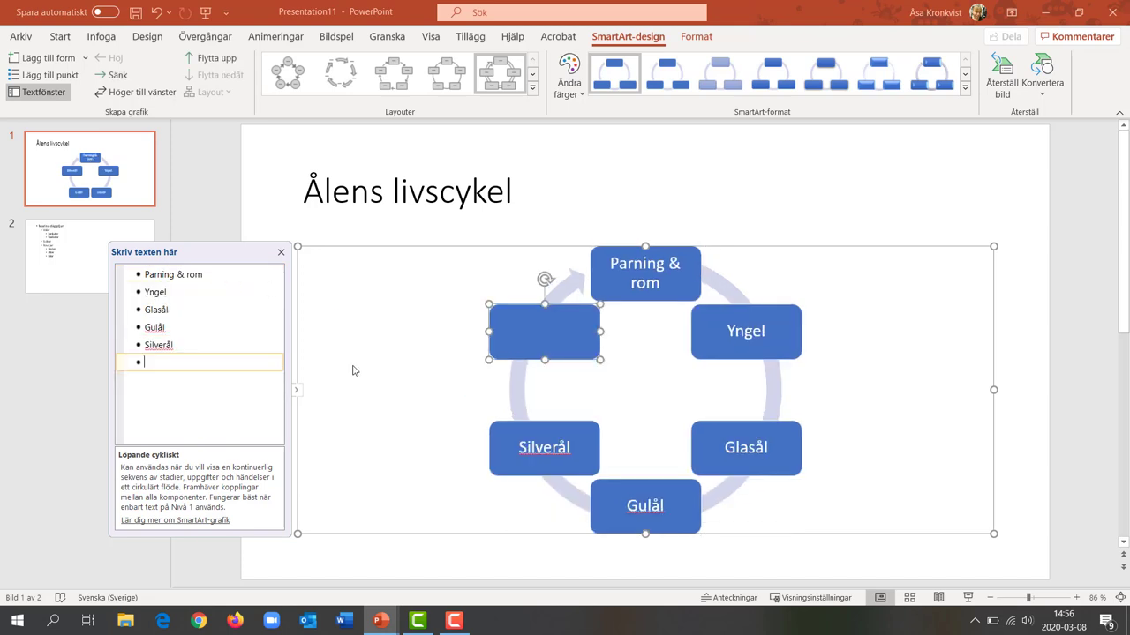
pyautogui.write('Mo')
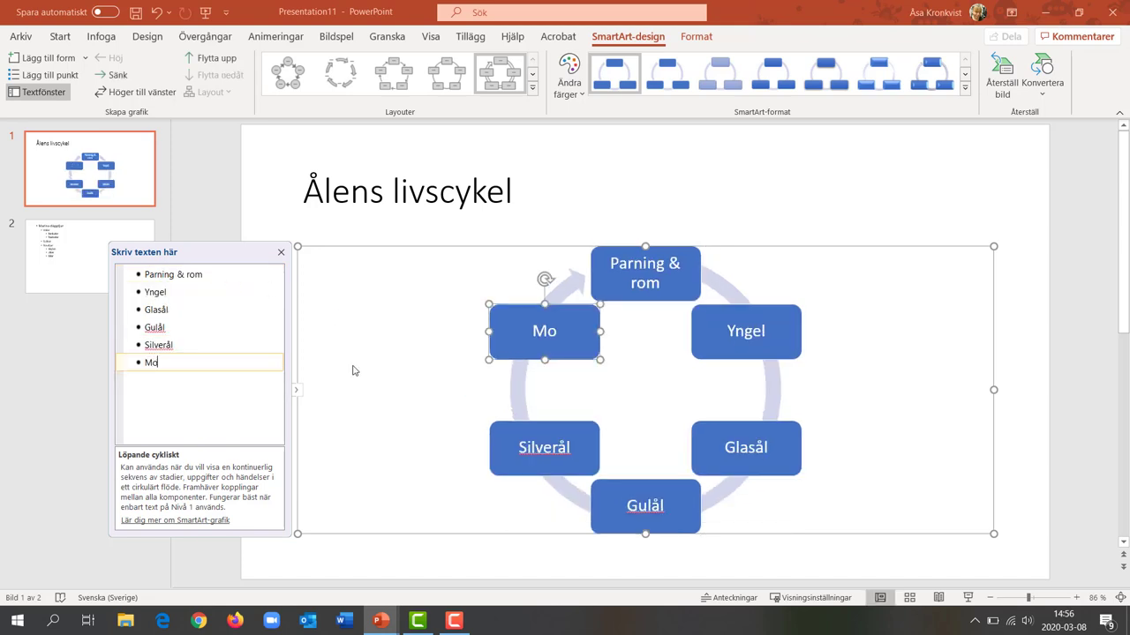
pyautogui.write('t Sargassohavet')
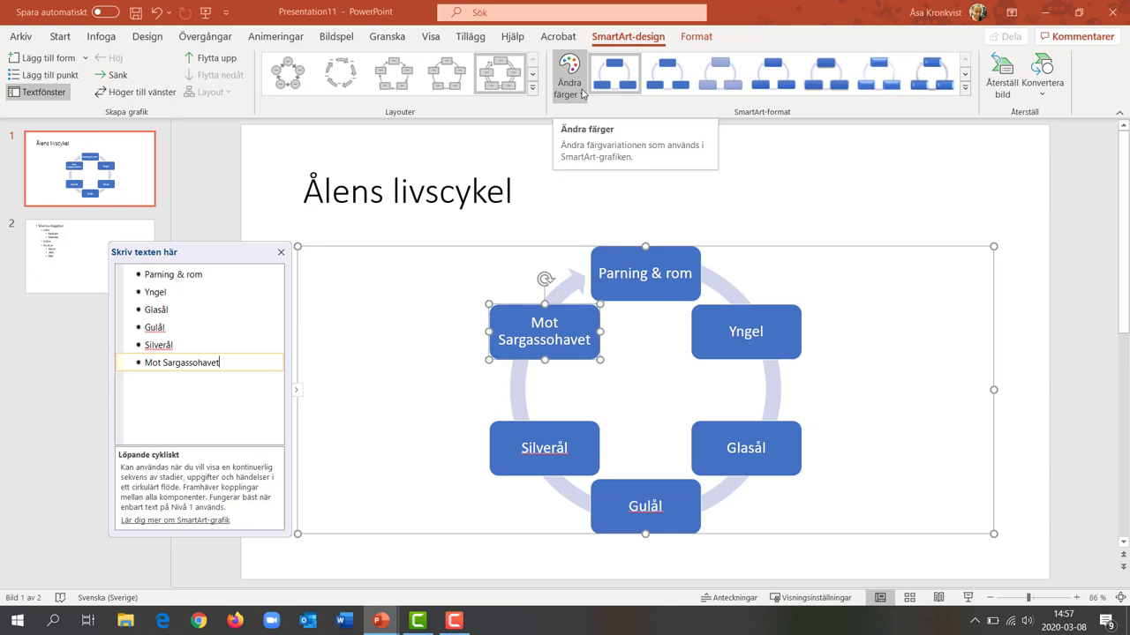
# - Apply the first Colorful scheme and enlarge the cycle across the slide's right half
pyautogui.click(582, 94)
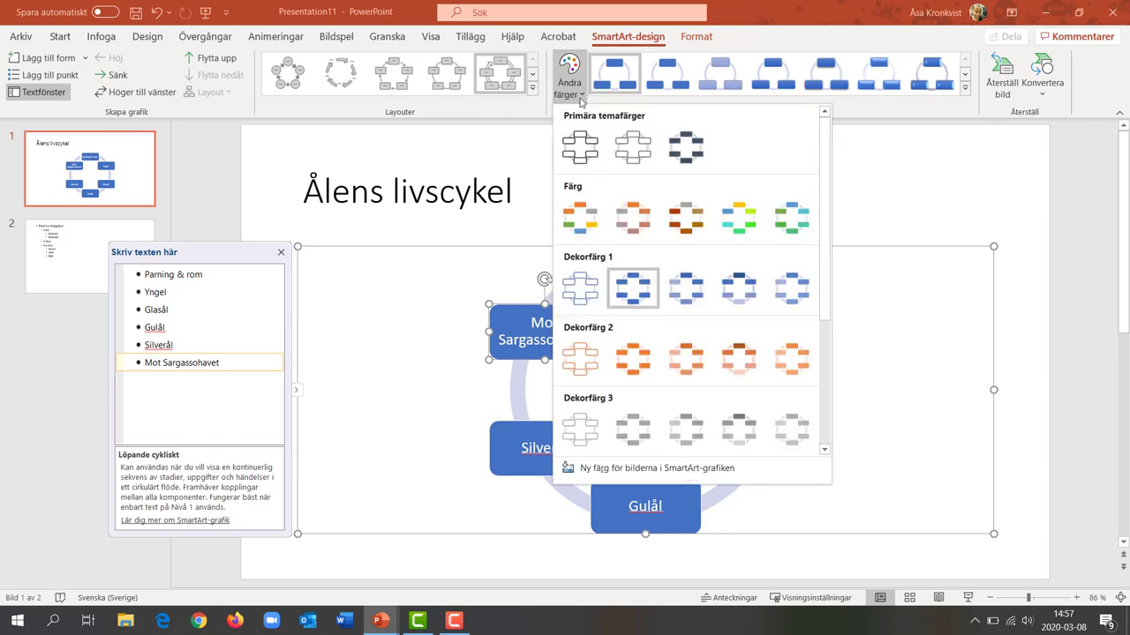
pyautogui.click(579, 231)
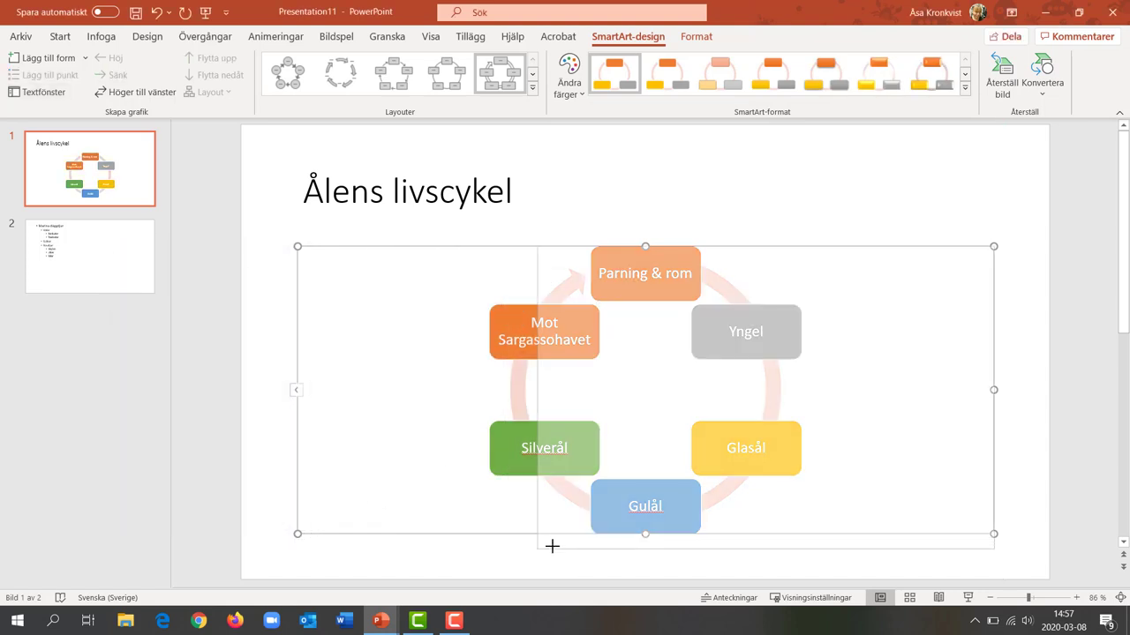
pyautogui.moveTo(298, 535); pyautogui.dragTo(552, 545)
pyautogui.moveTo(553, 247); pyautogui.dragTo(496, 135)
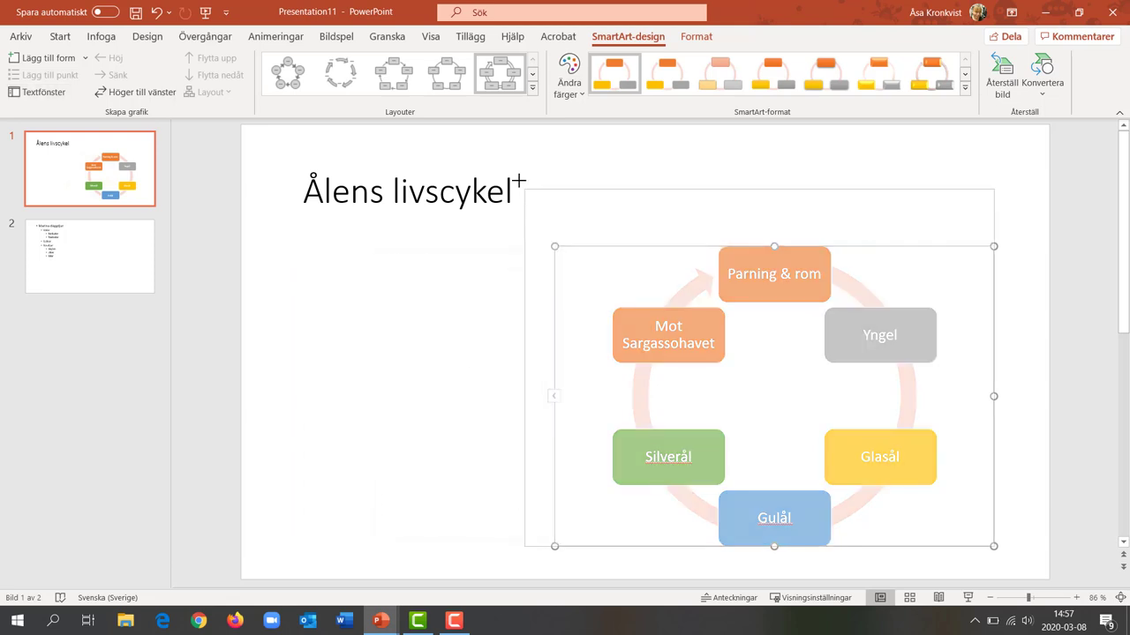
# - Fine-tune the cycle diagram's size and position, then go to slide 2
pyautogui.click(995, 371)
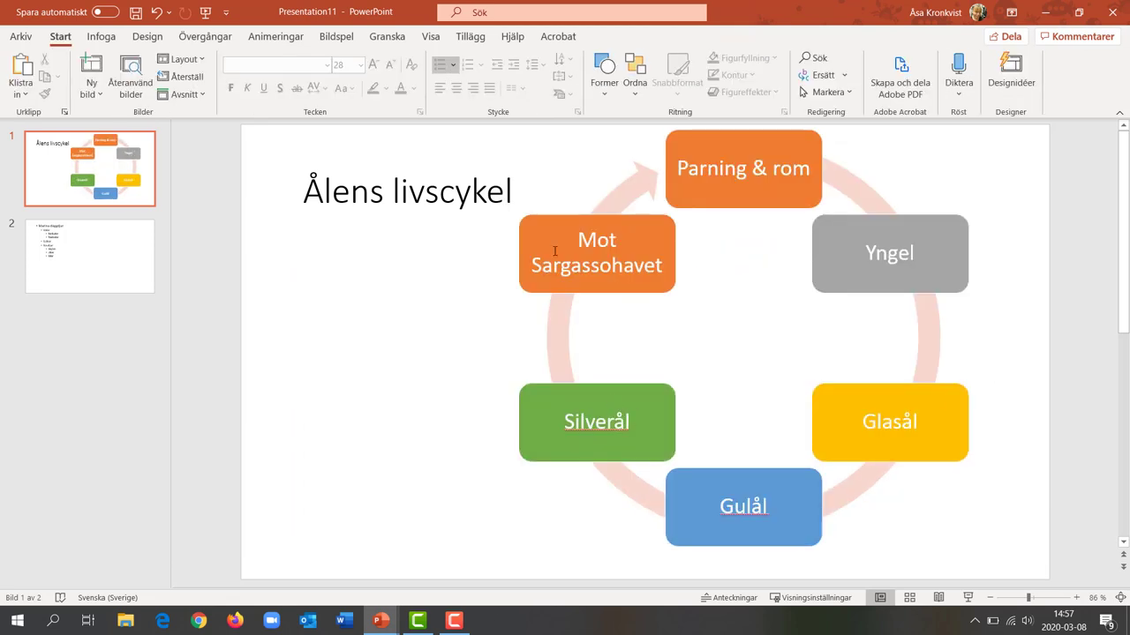
pyautogui.click(660, 266)
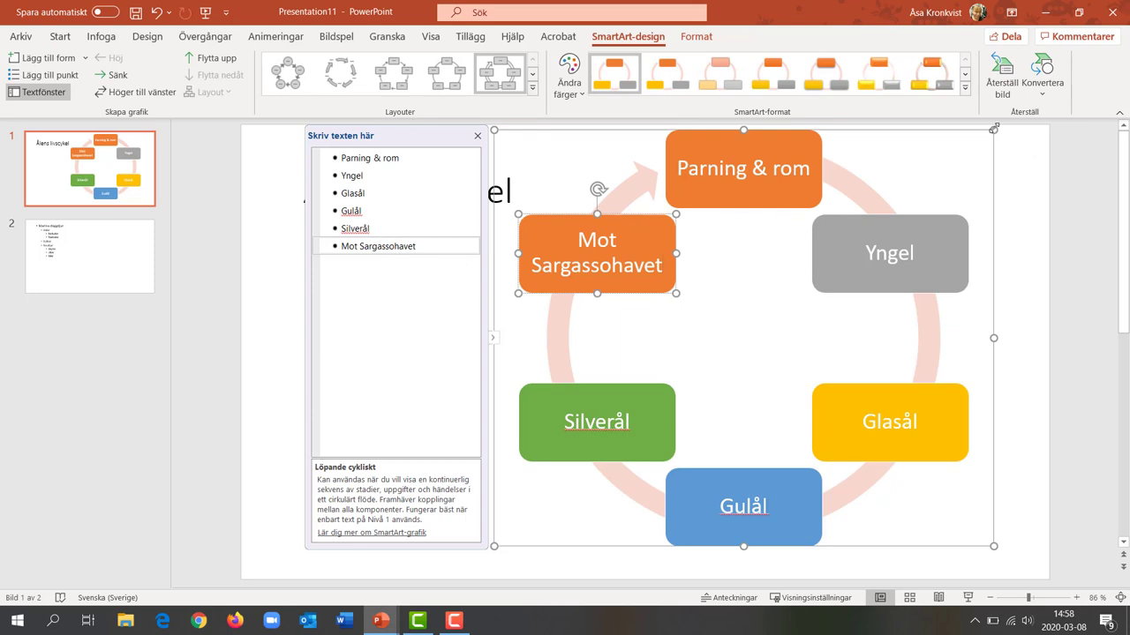
pyautogui.moveTo(994, 128); pyautogui.dragTo(1022, 194)
pyautogui.click(1021, 194)
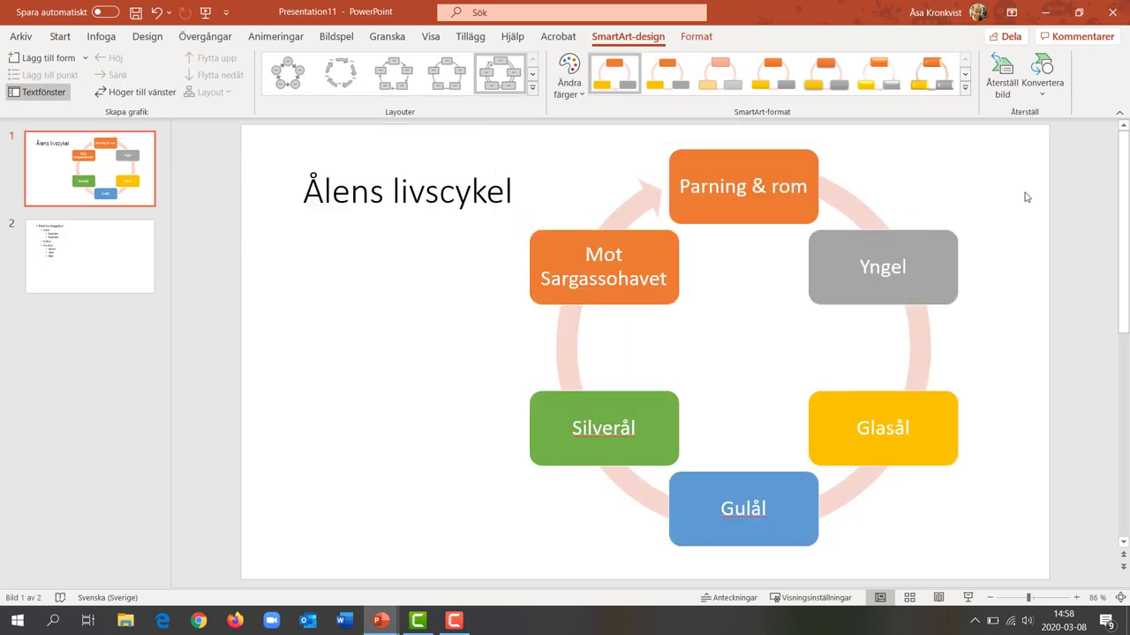
pyautogui.click(114, 279)
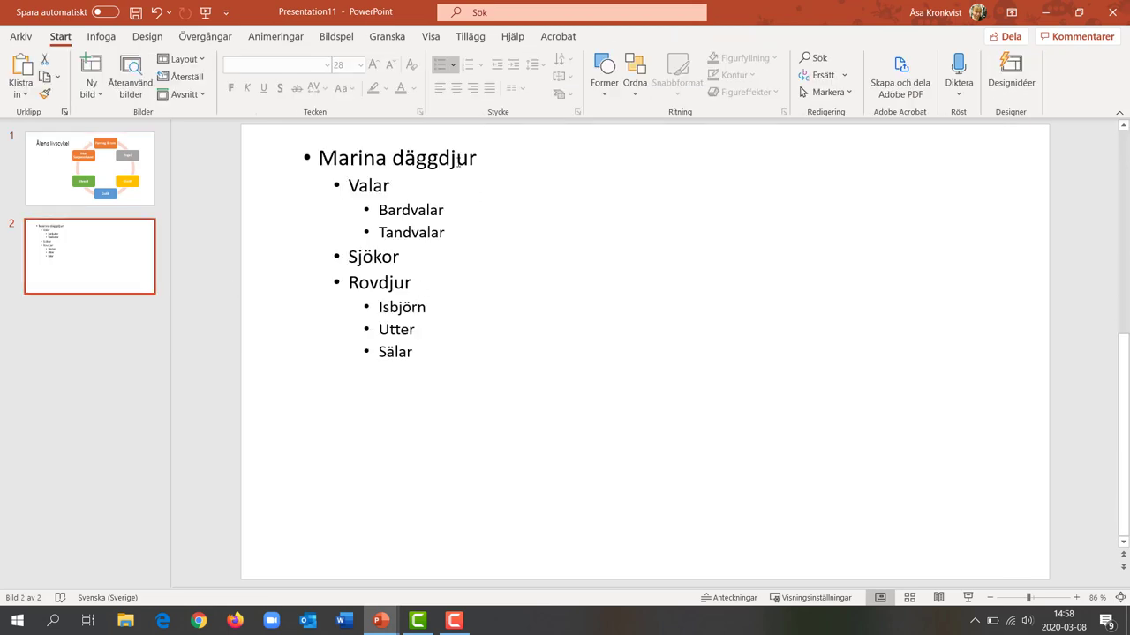
# - Convert slide 2's Marina däggdjur bullet list into a Vågrät hierarki SmartArt diagram
pyautogui.click(403, 210)
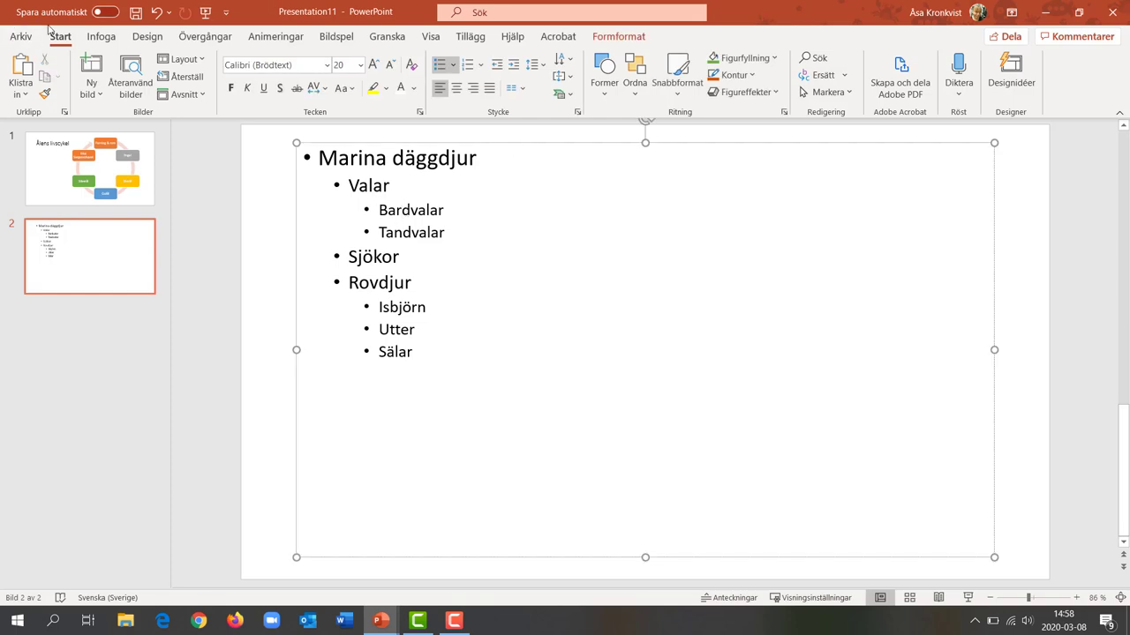
pyautogui.click(572, 96)
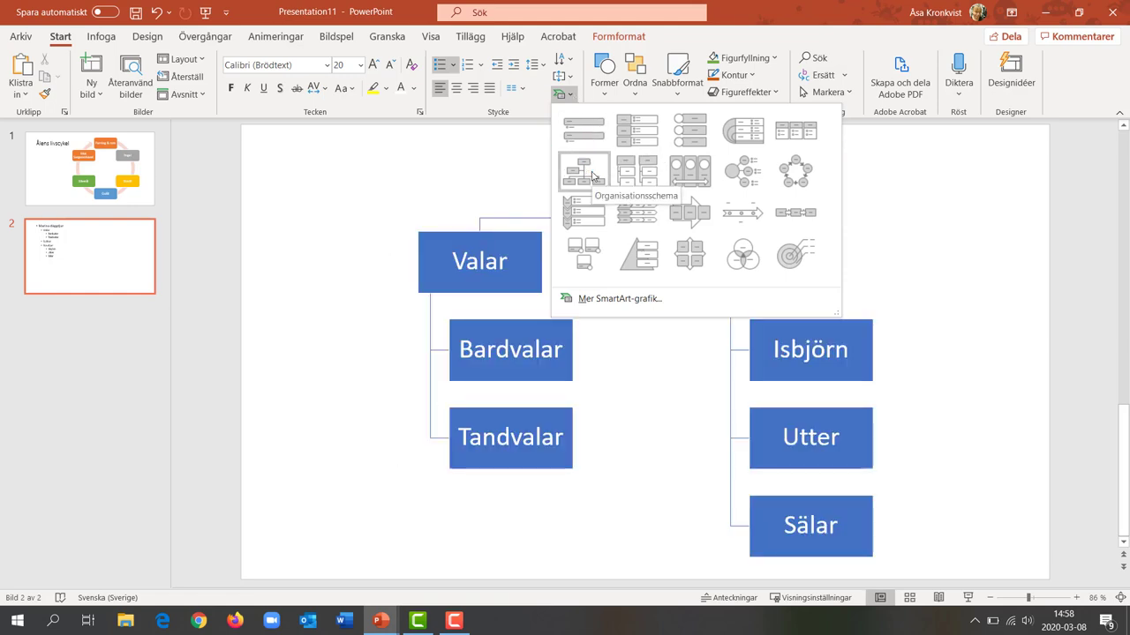
pyautogui.click(615, 300)
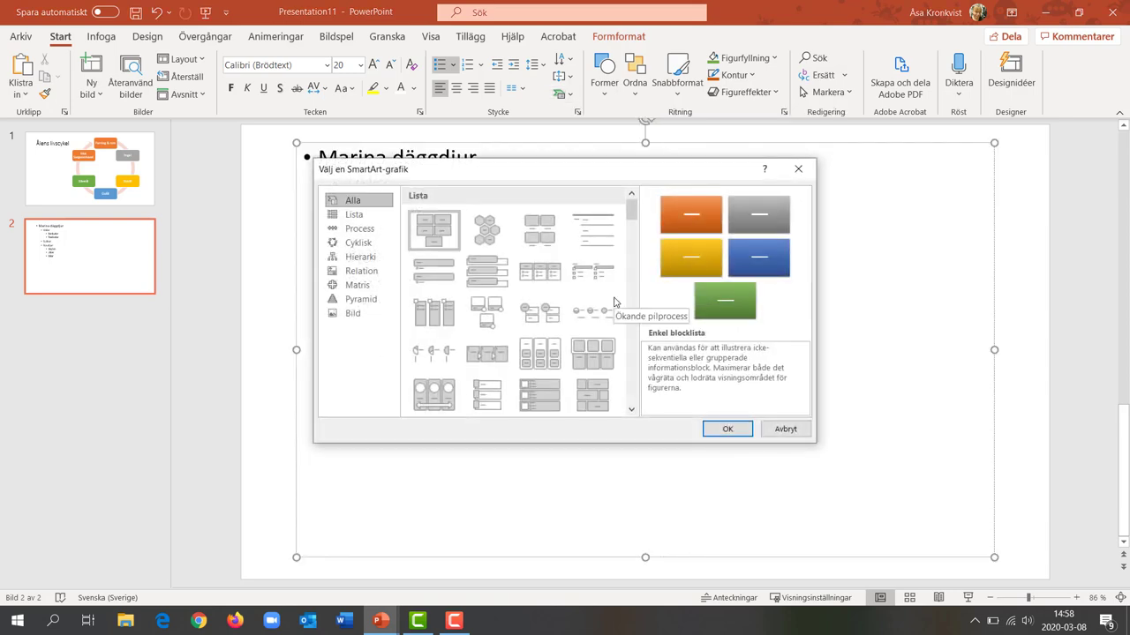
pyautogui.click(361, 261)
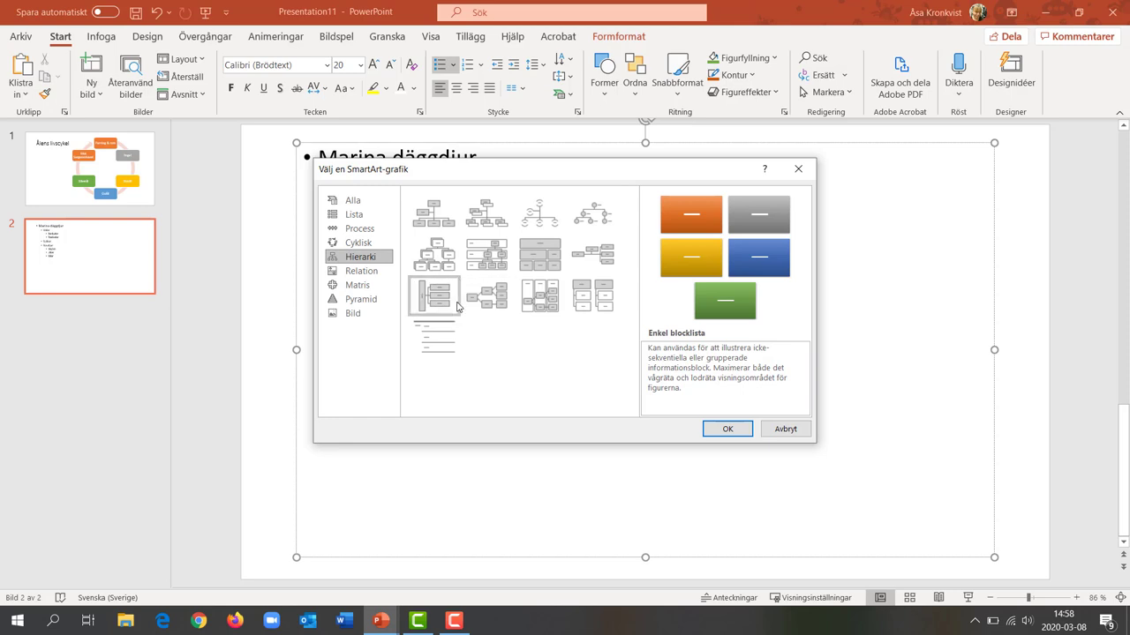
pyautogui.click(489, 303)
pyautogui.click(725, 429)
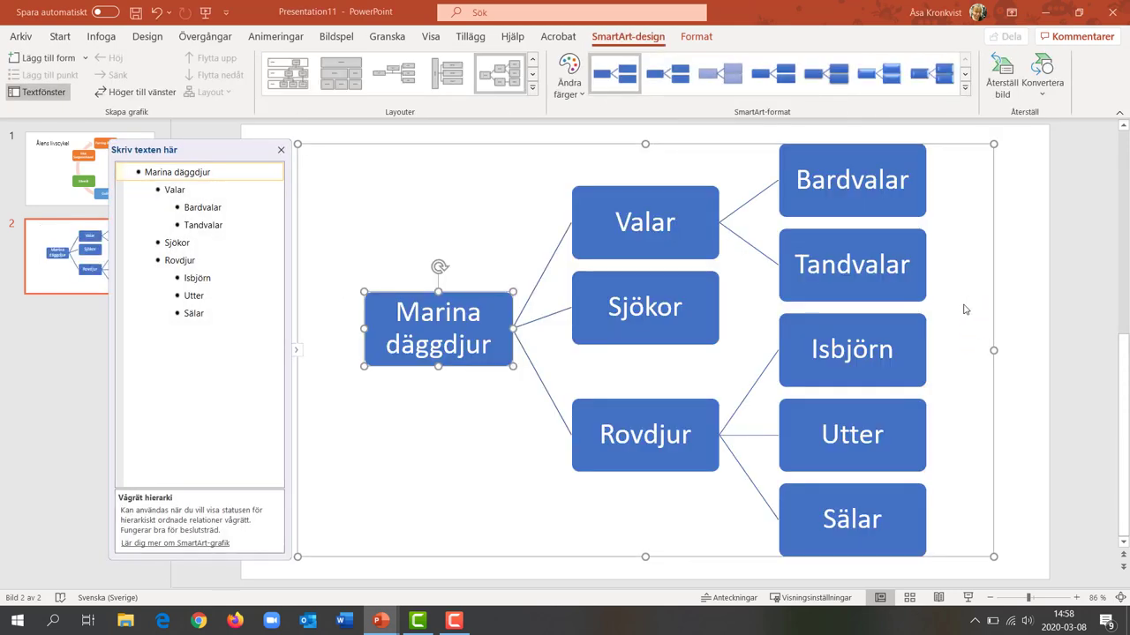
# - Give the marine mammals hierarchy an orange and grey colour scheme
pyautogui.click(576, 97)
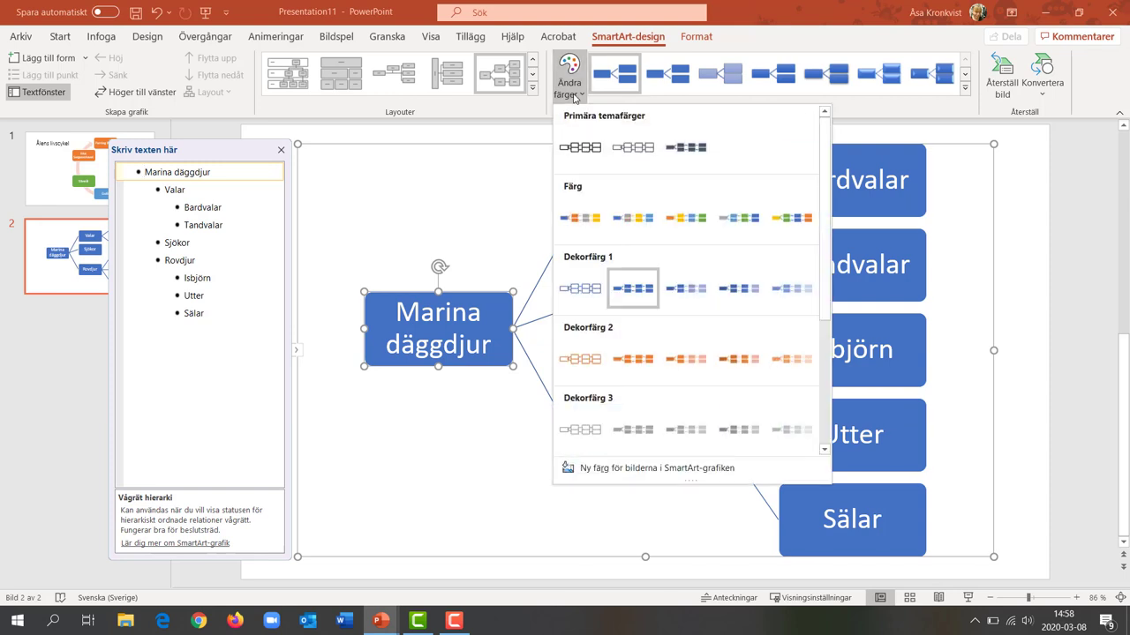
pyautogui.click(601, 226)
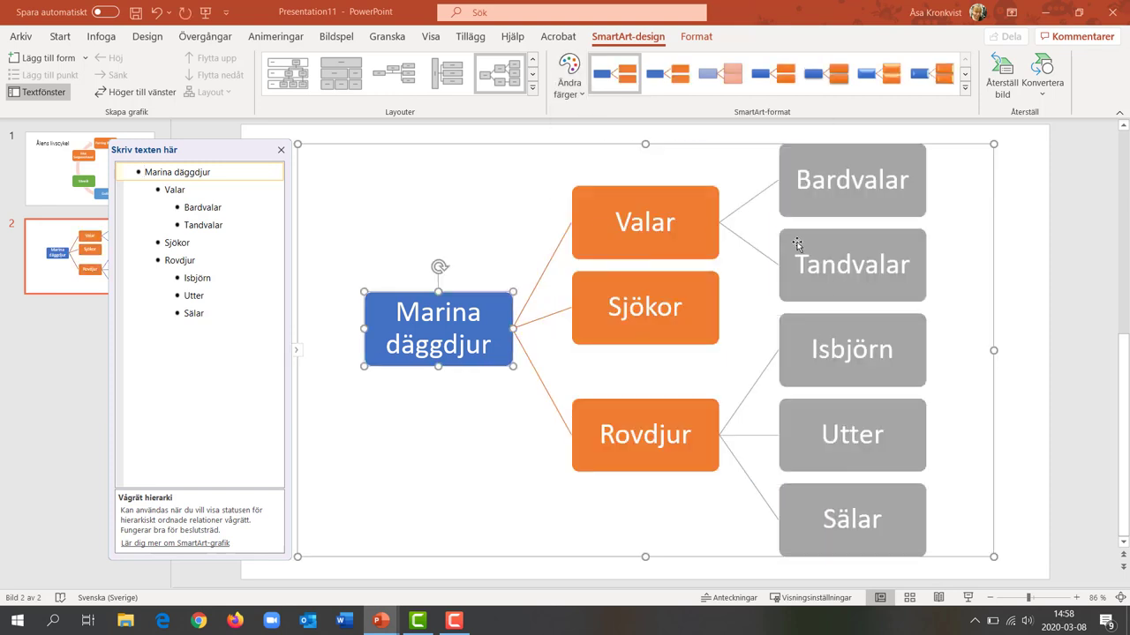
pyautogui.click(879, 264)
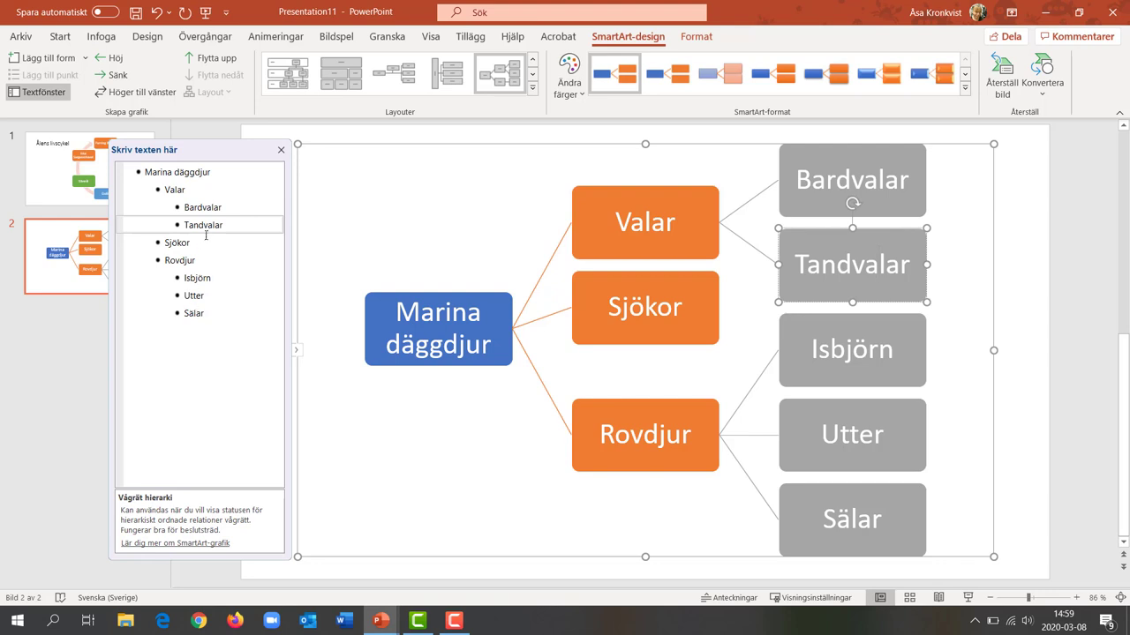
# - Promote Bardvalar, then demote it back under Valar, and finish editing the diagram
pyautogui.click(206, 207)
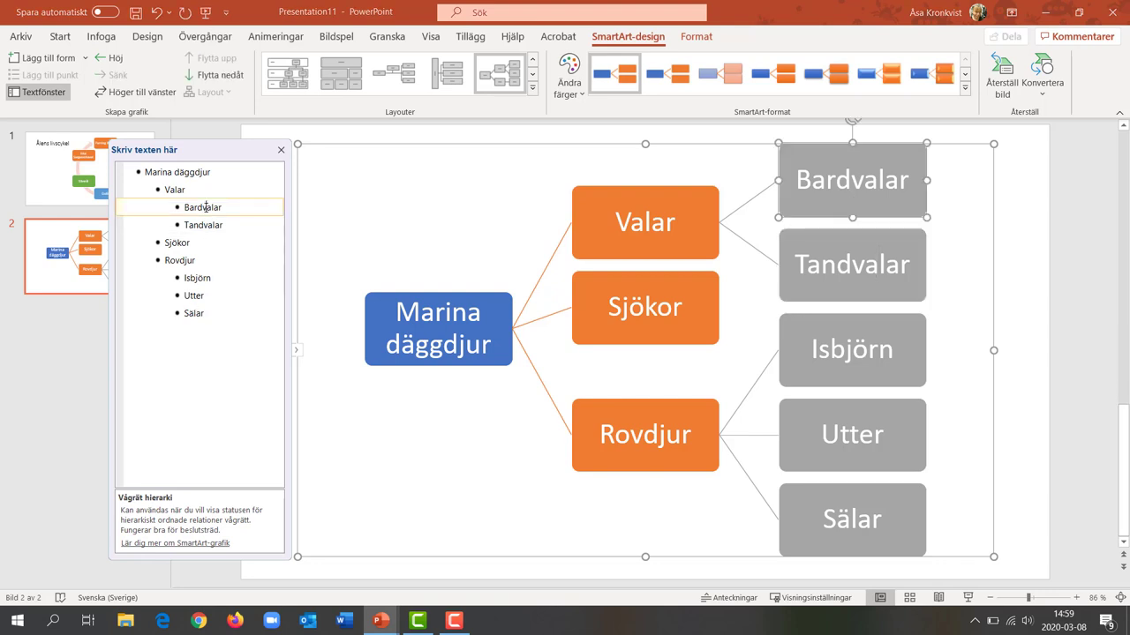
pyautogui.click(114, 59)
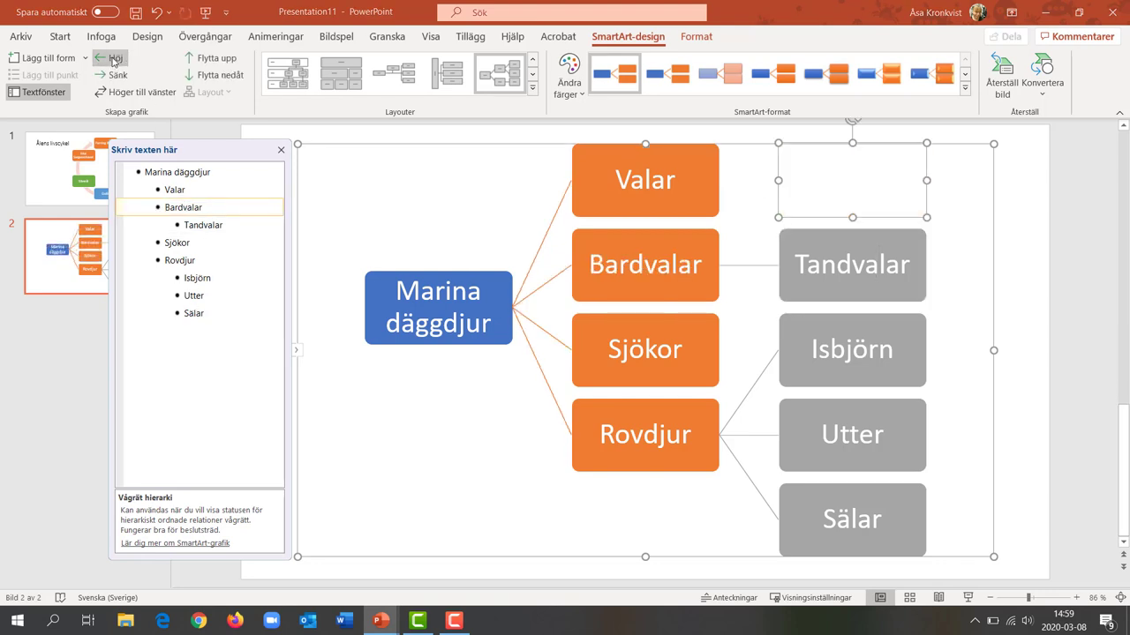
pyautogui.click(119, 75)
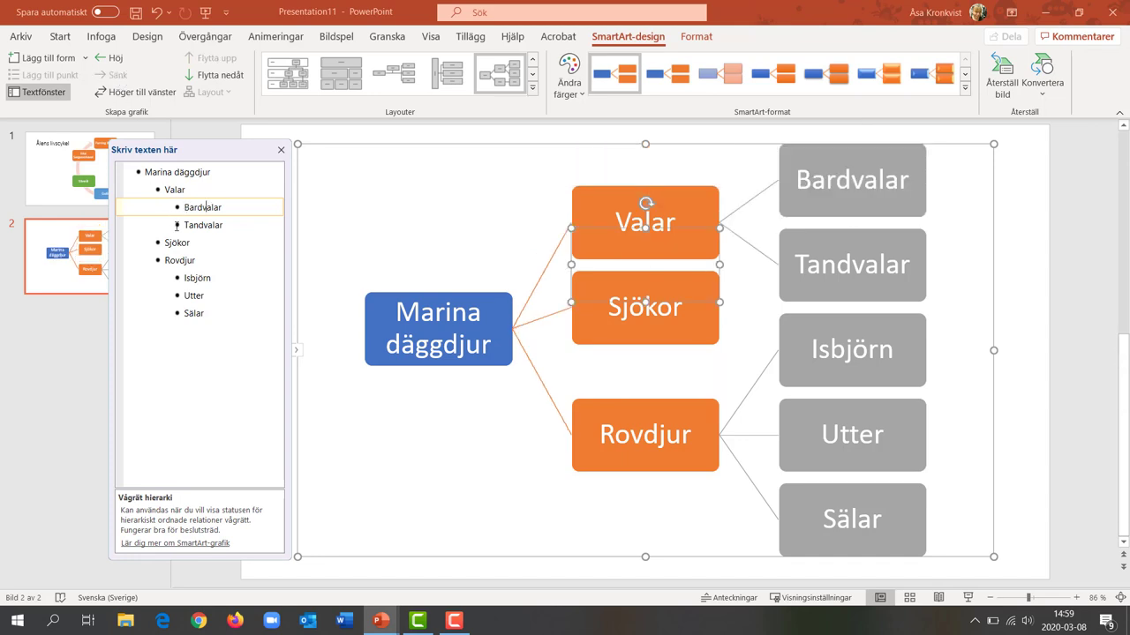
pyautogui.click(266, 289)
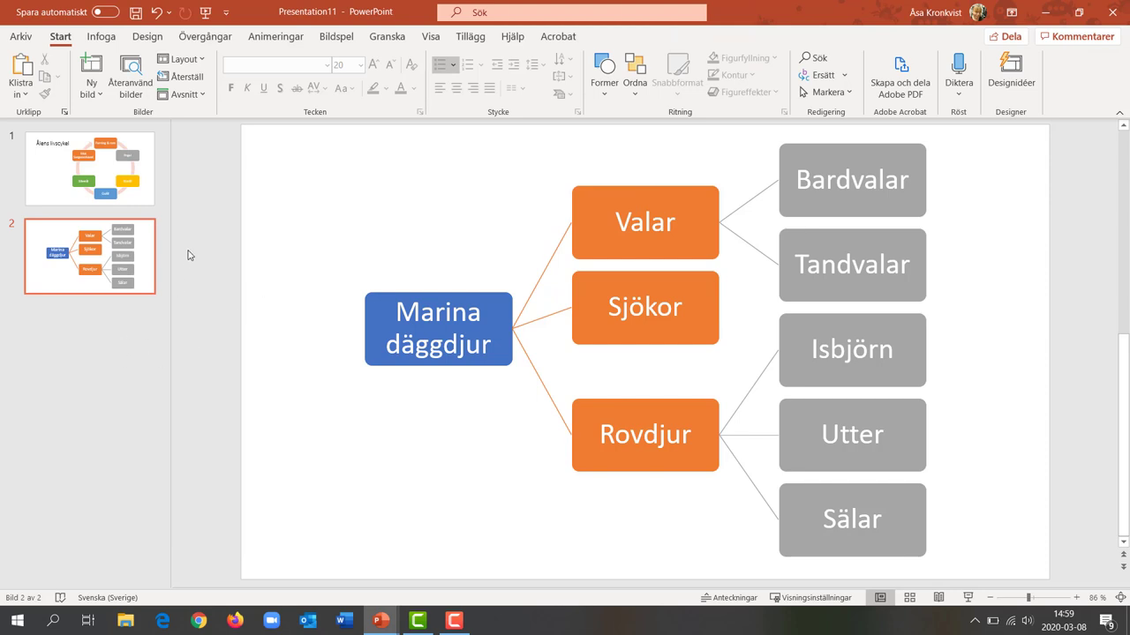
# - Add a blank third slide (Ny bild > Tom) and open the Former shapes gallery
pyautogui.click(99, 97)
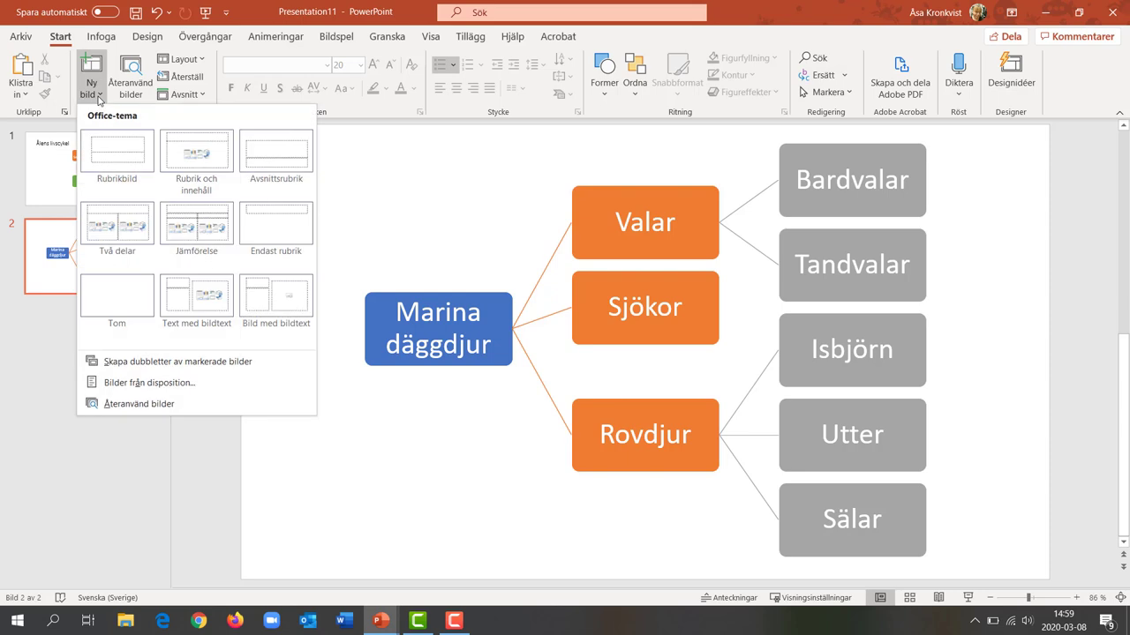
pyautogui.click(113, 299)
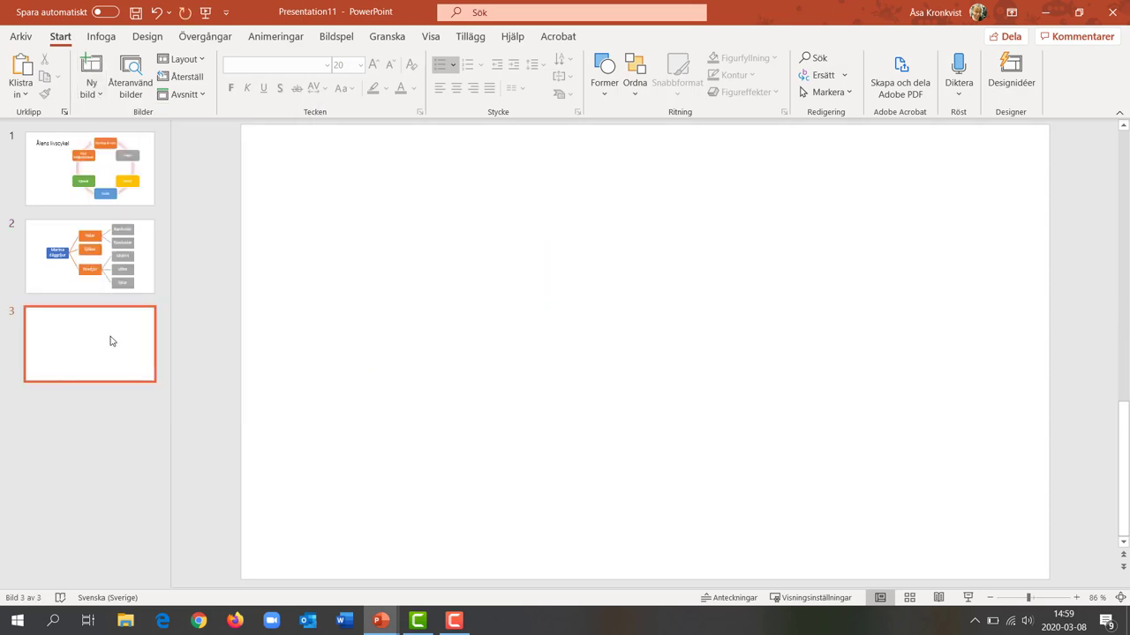
pyautogui.click(105, 41)
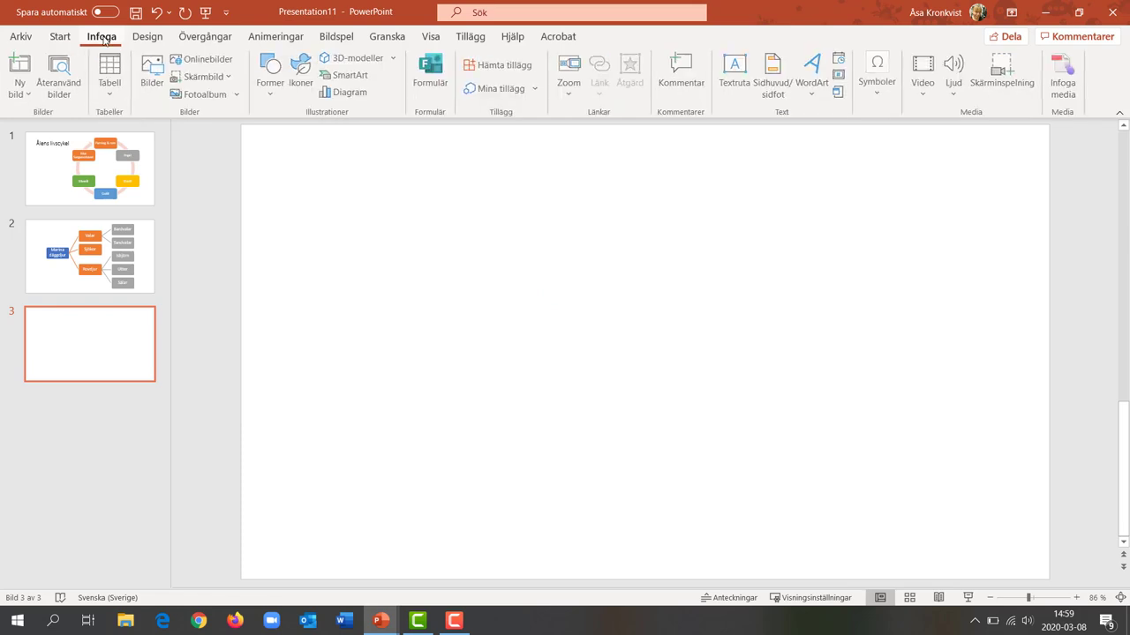
pyautogui.click(272, 86)
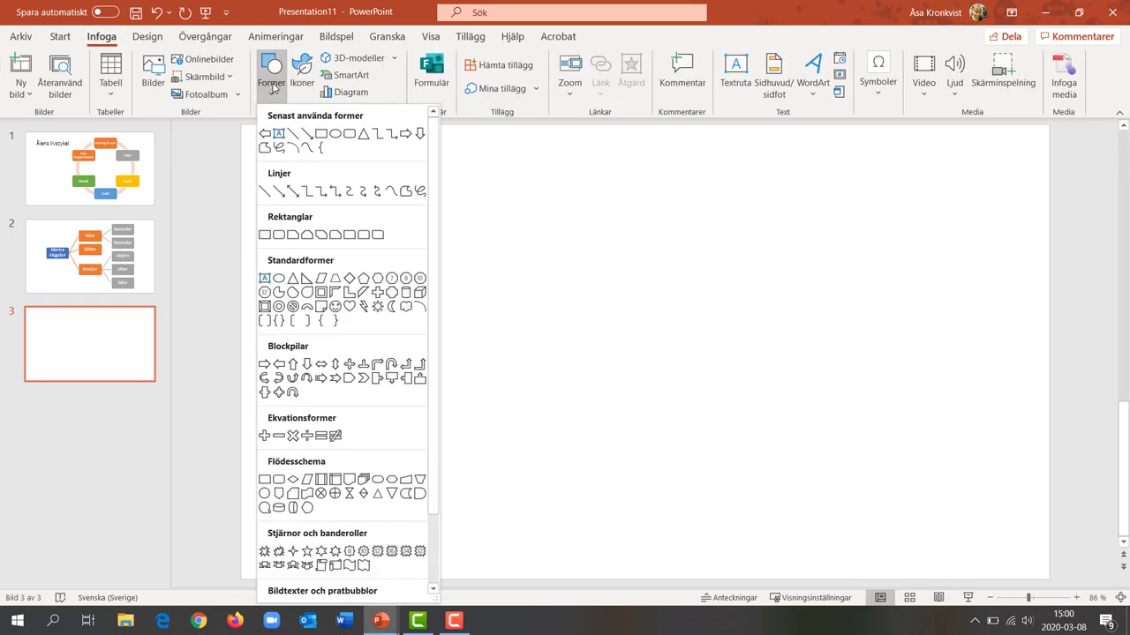
# - Draw a rounded rectangle at slide 3's top left with a white-fill, green-outline style
pyautogui.click(350, 134)
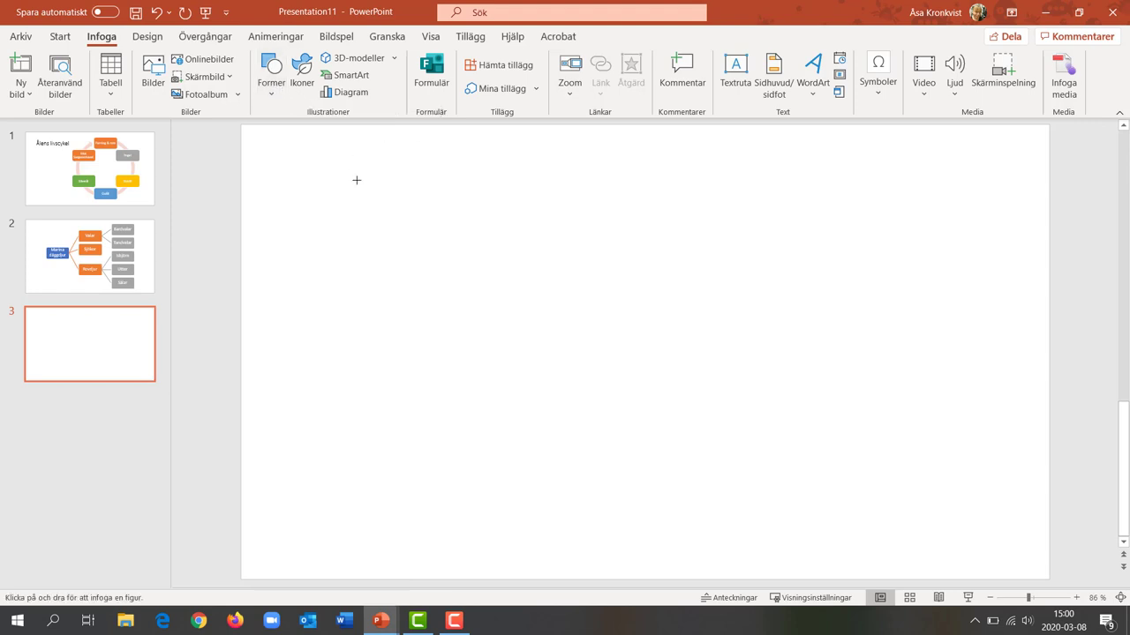
pyautogui.moveTo(315, 147); pyautogui.dragTo(505, 240)
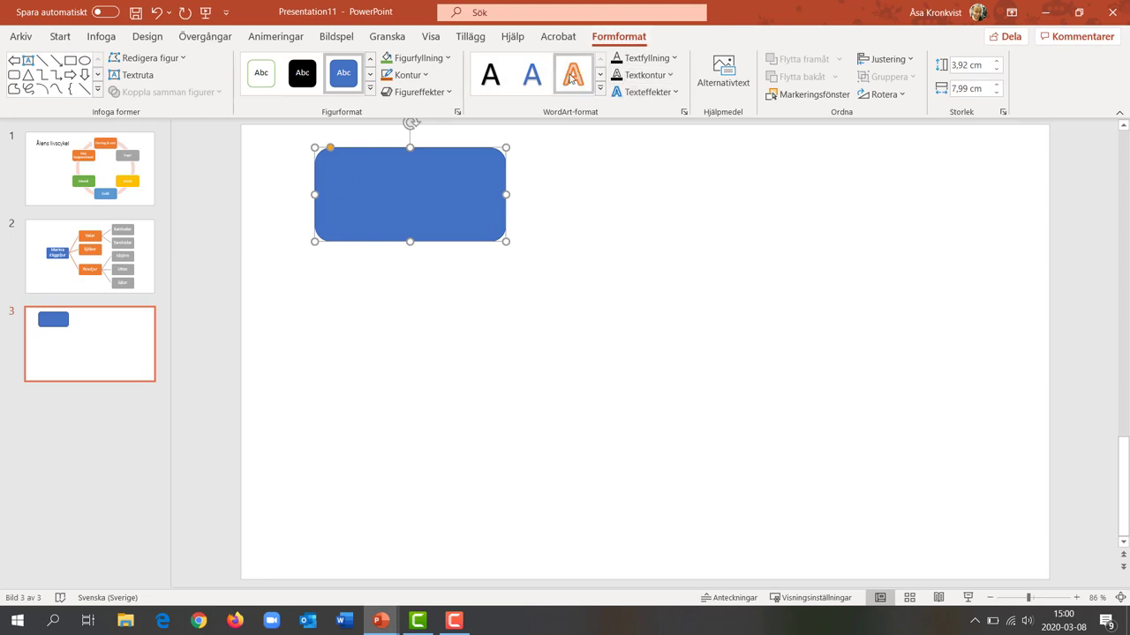
pyautogui.click(371, 89)
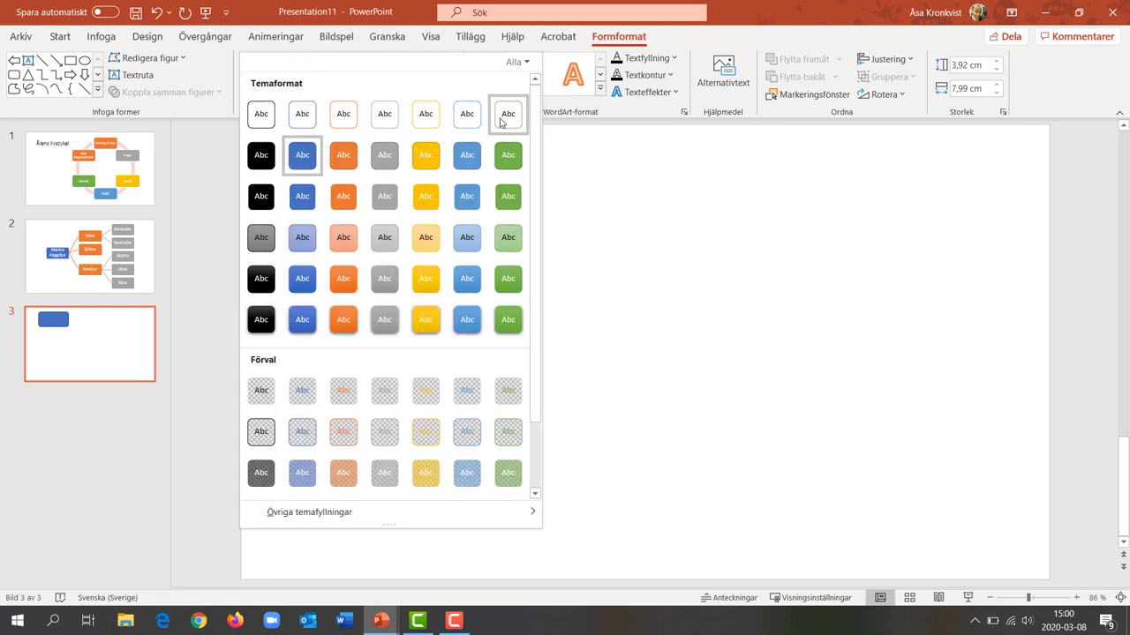
pyautogui.click(501, 122)
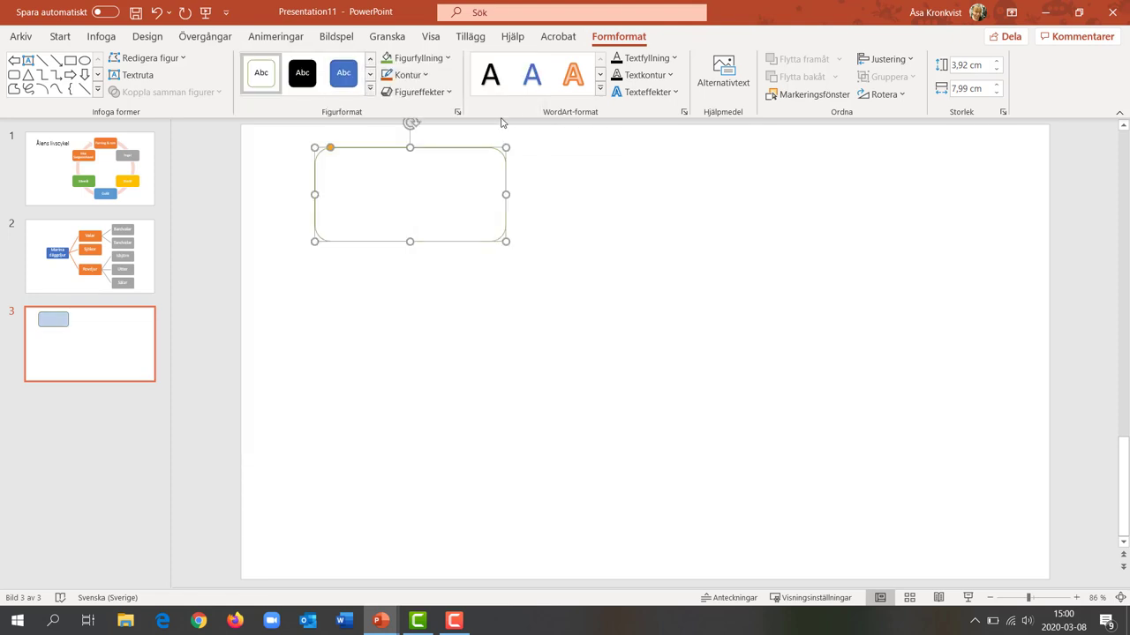
# - Set the rounded rectangle's outline weight to 4½ pt
pyautogui.click(427, 75)
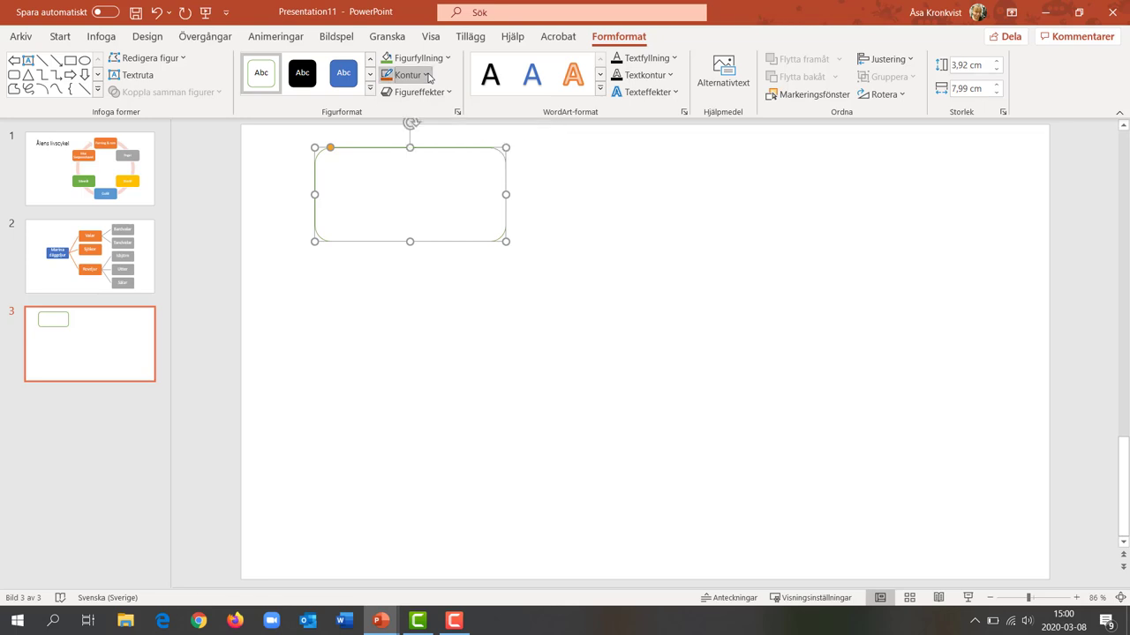
pyautogui.moveTo(433, 300)
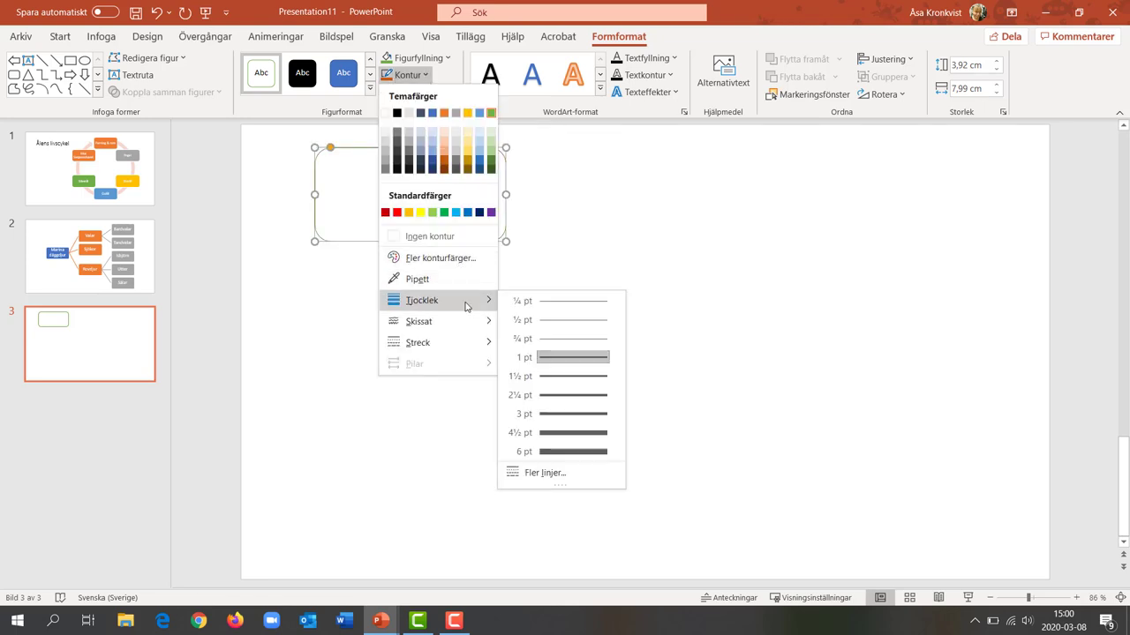
pyautogui.click(575, 436)
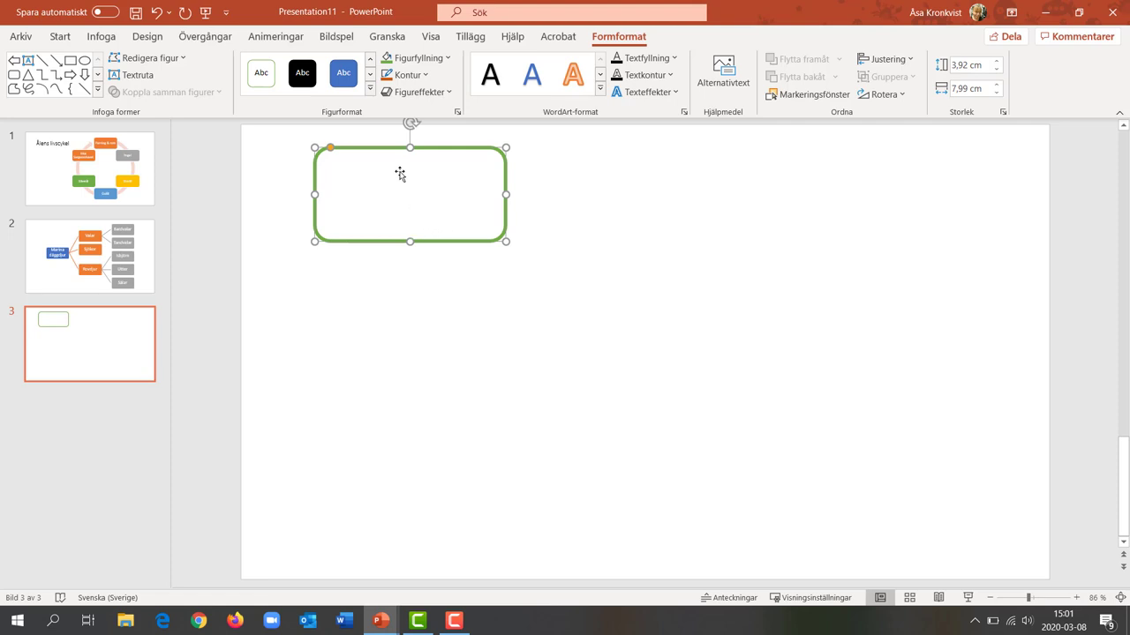
# - Copy the green rounded rectangle and paste five copies of it
pyautogui.click(53, 43)
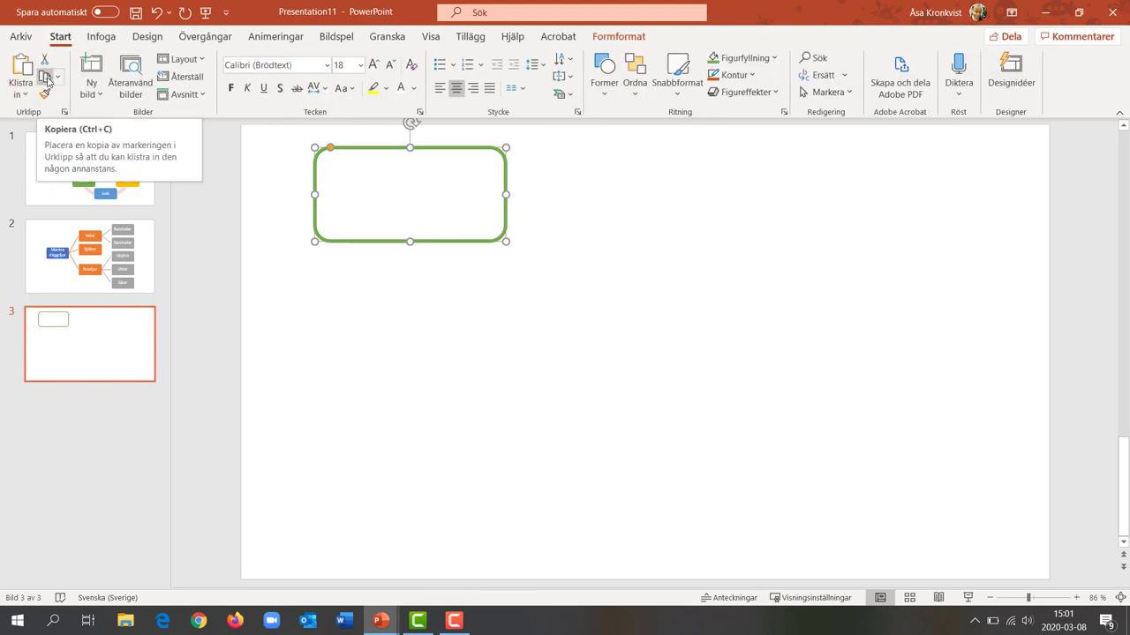
pyautogui.click(46, 77)
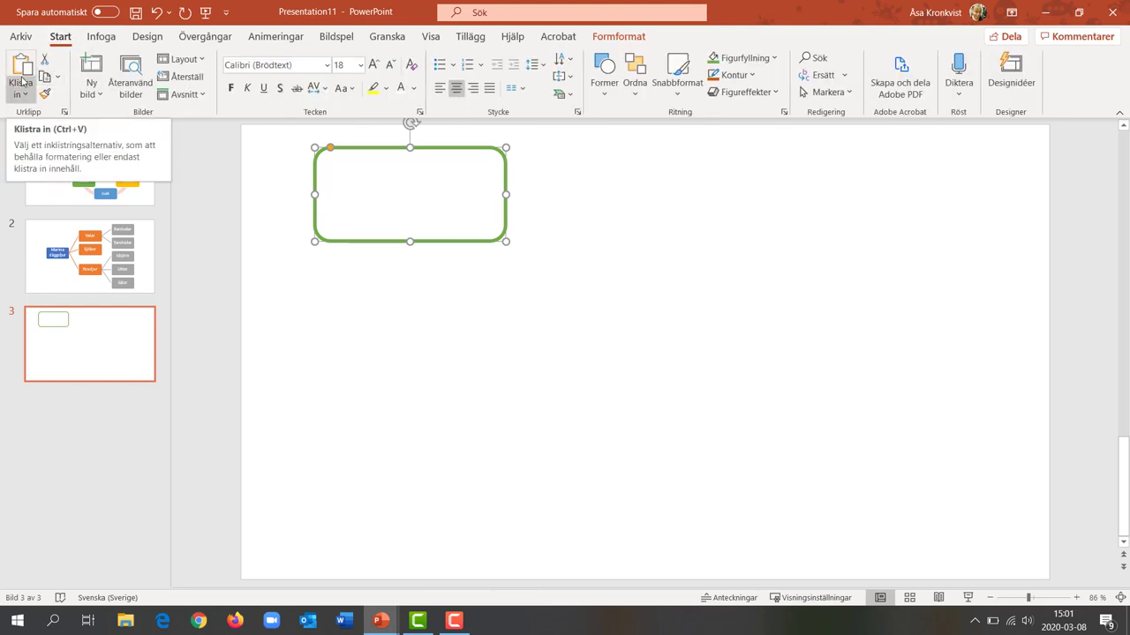
pyautogui.click(22, 72)
pyautogui.click(24, 70)
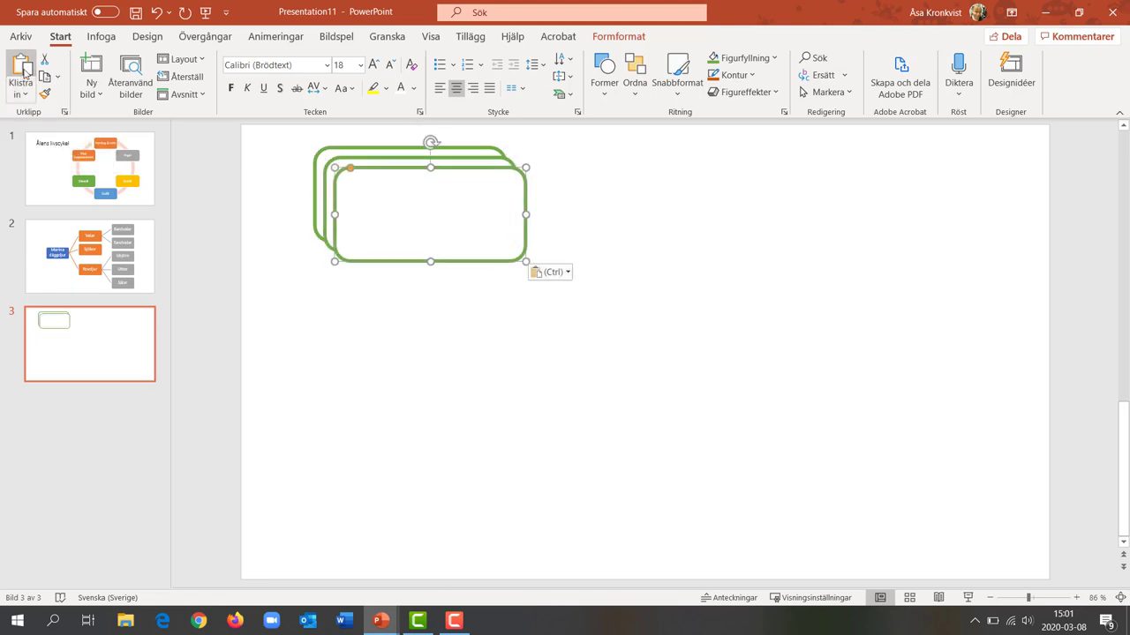
pyautogui.click(24, 71)
pyautogui.click(24, 71)
pyautogui.click(24, 70)
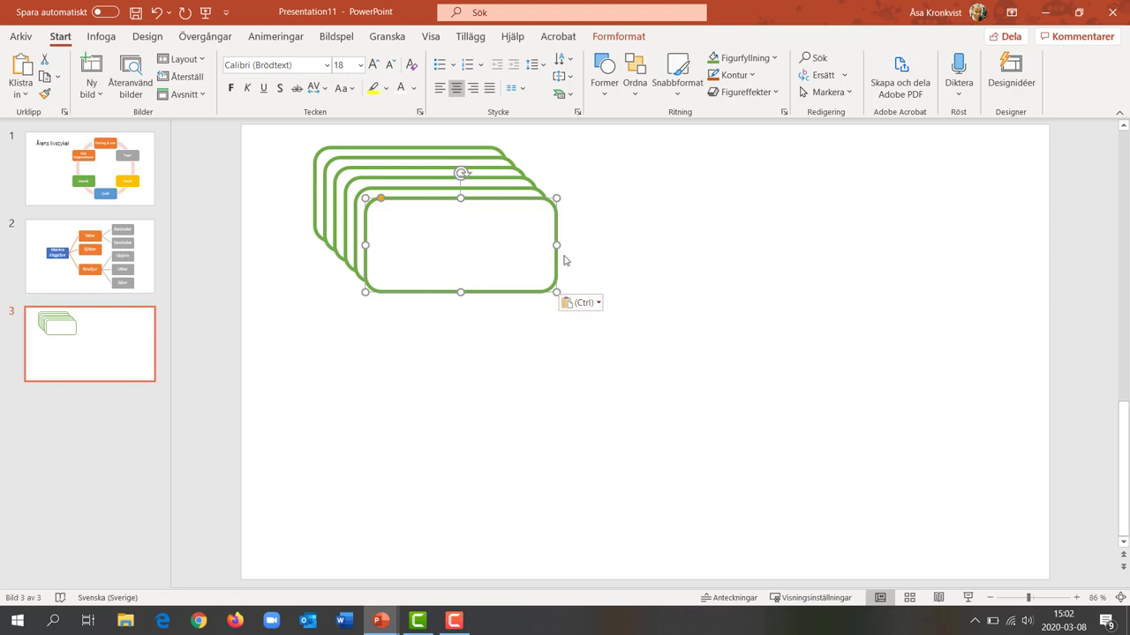
# - Move three boxes into an evenly spaced right-hand column: top, middle and bottom
pyautogui.moveTo(509, 207); pyautogui.dragTo(875, 155)
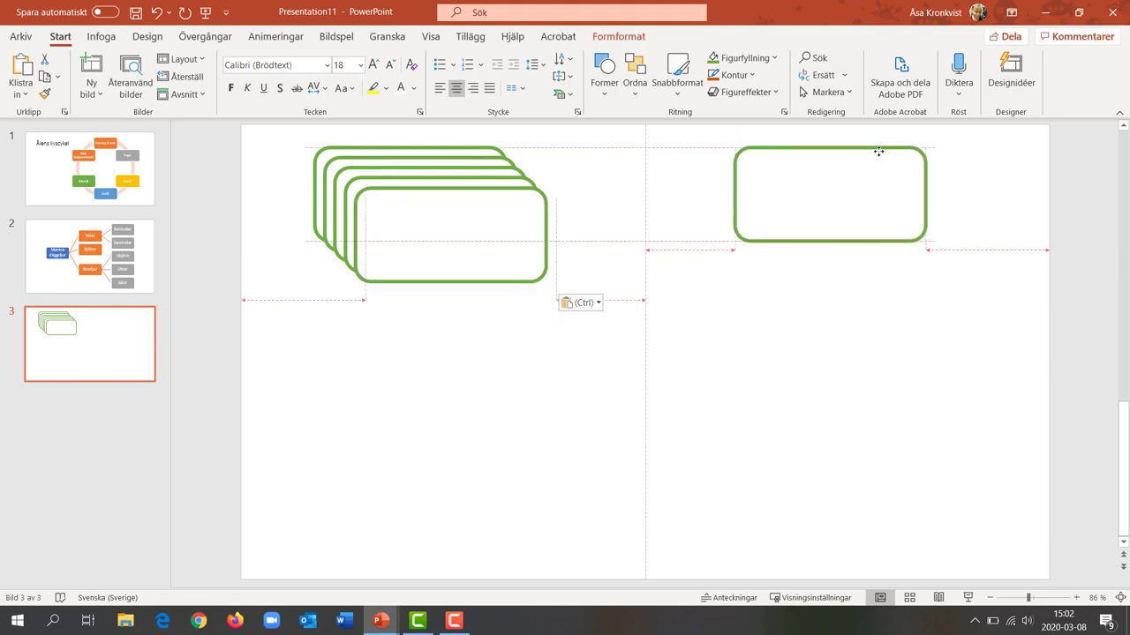
pyautogui.moveTo(875, 154); pyautogui.dragTo(878, 155)
pyautogui.moveTo(504, 219); pyautogui.dragTo(895, 314)
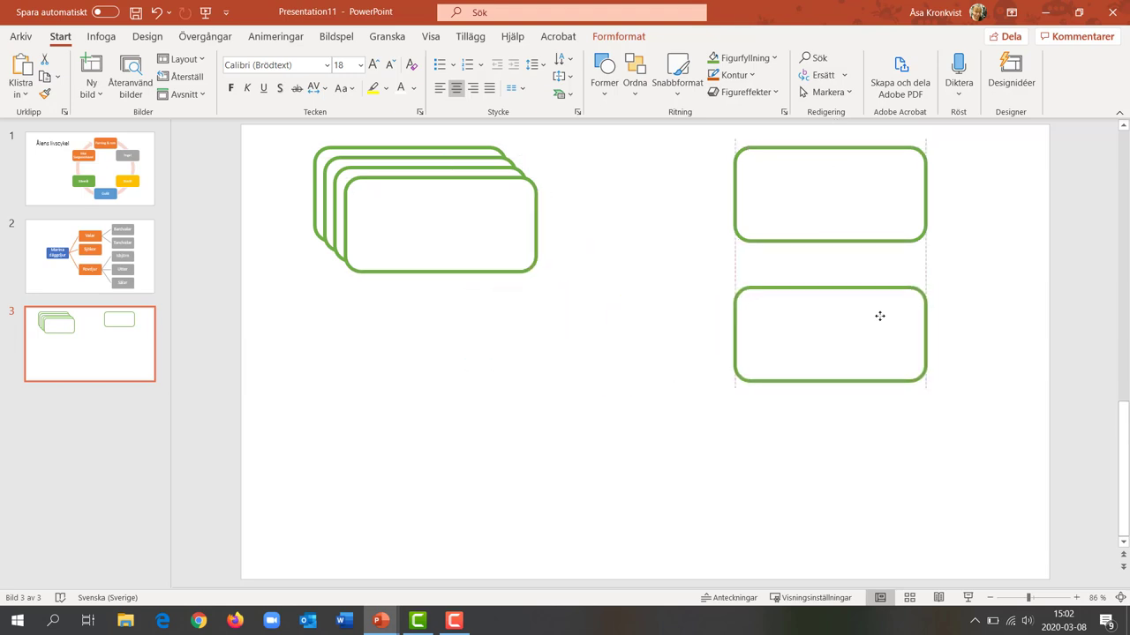
pyautogui.moveTo(398, 239)
pyautogui.mouseDown()
pyautogui.moveTo(499, 310)
pyautogui.moveTo(646, 454)
pyautogui.moveTo(792, 486)
pyautogui.mouseUp()
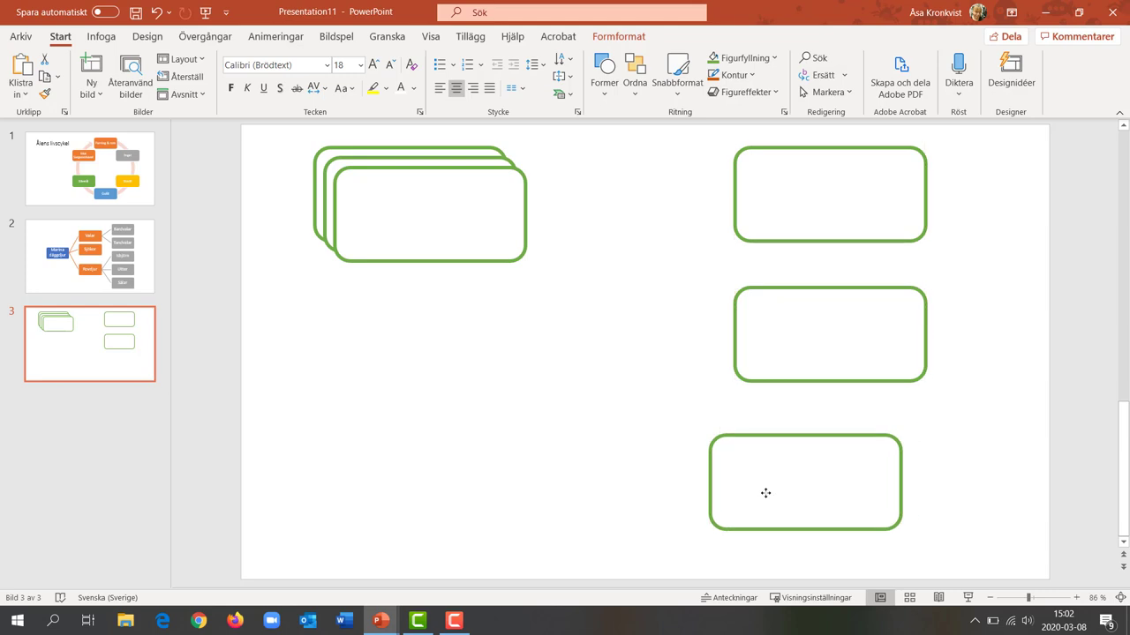
pyautogui.moveTo(781, 490); pyautogui.dragTo(791, 482)
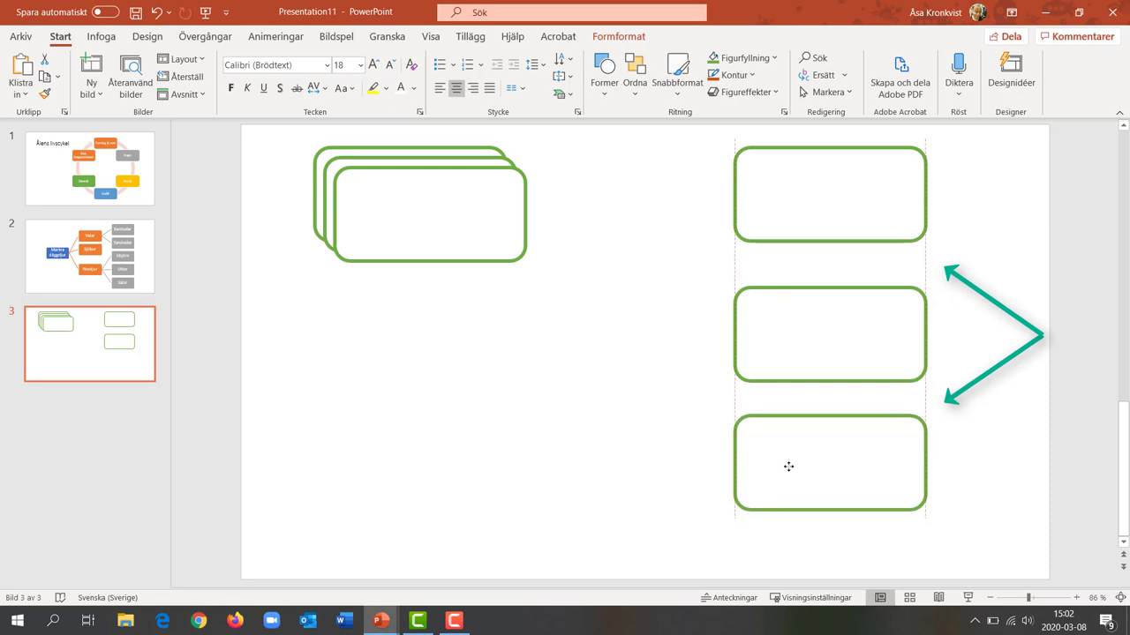
pyautogui.moveTo(792, 482); pyautogui.dragTo(789, 482)
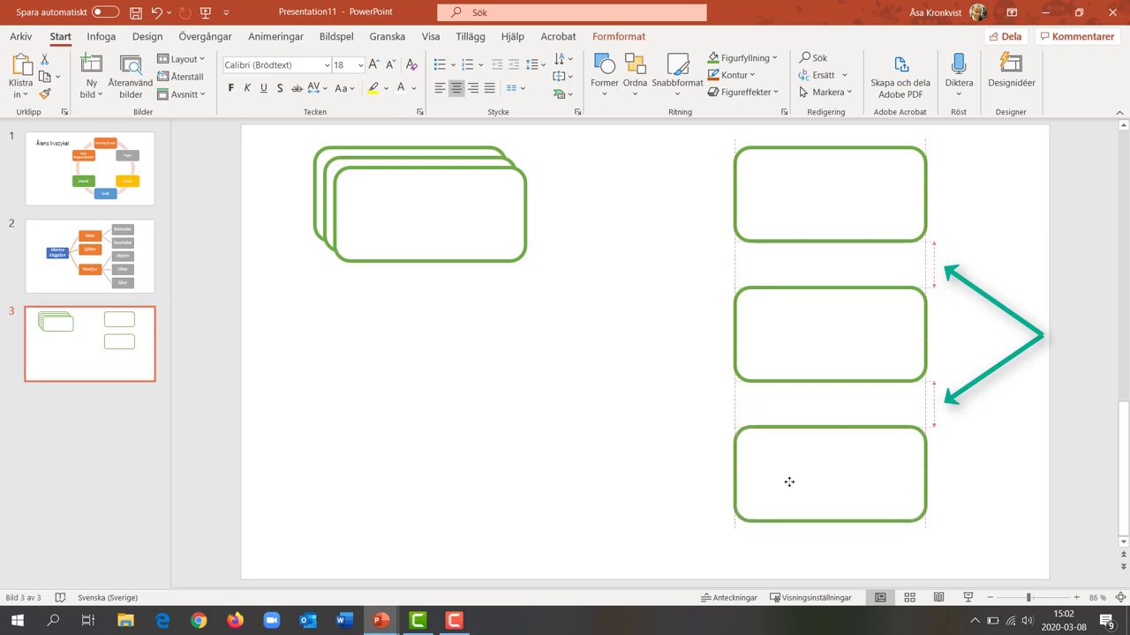
# - Arrange the remaining three boxes into a left column aligned with the right one
pyautogui.moveTo(789, 481); pyautogui.dragTo(789, 482)
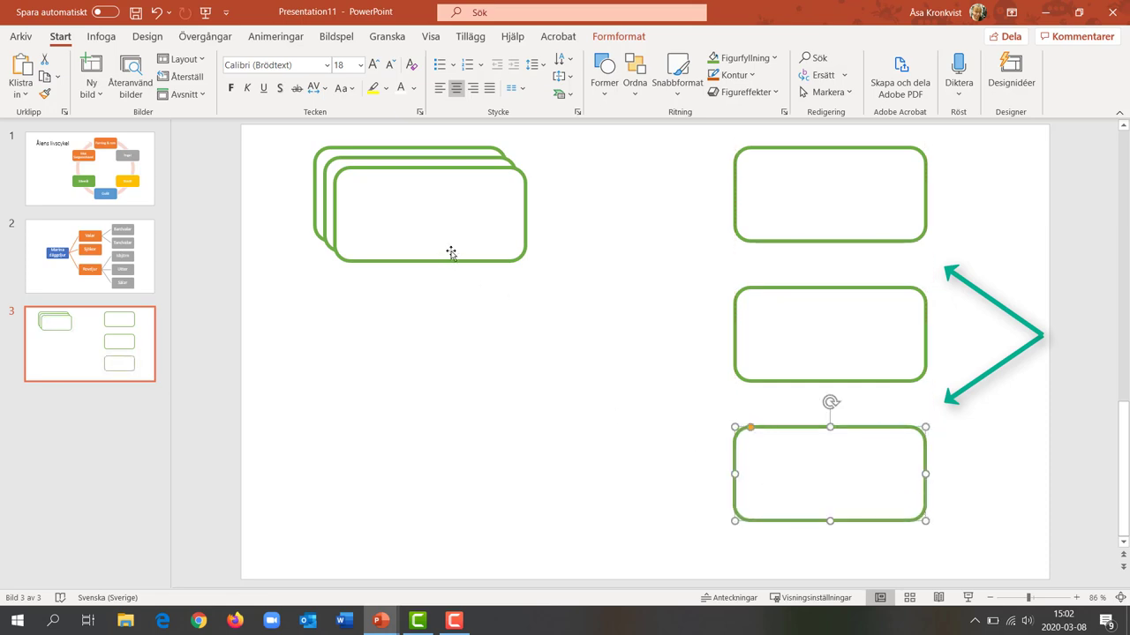
pyautogui.moveTo(451, 258)
pyautogui.mouseDown()
pyautogui.moveTo(556, 377)
pyautogui.moveTo(498, 362)
pyautogui.mouseUp()
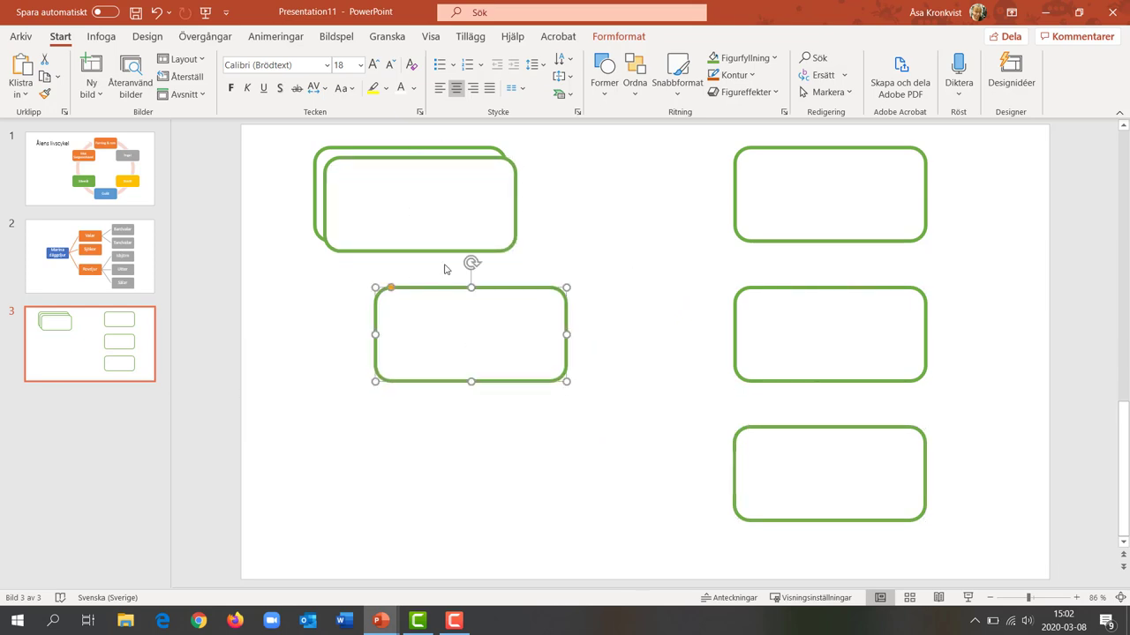
pyautogui.moveTo(434, 232); pyautogui.dragTo(496, 491)
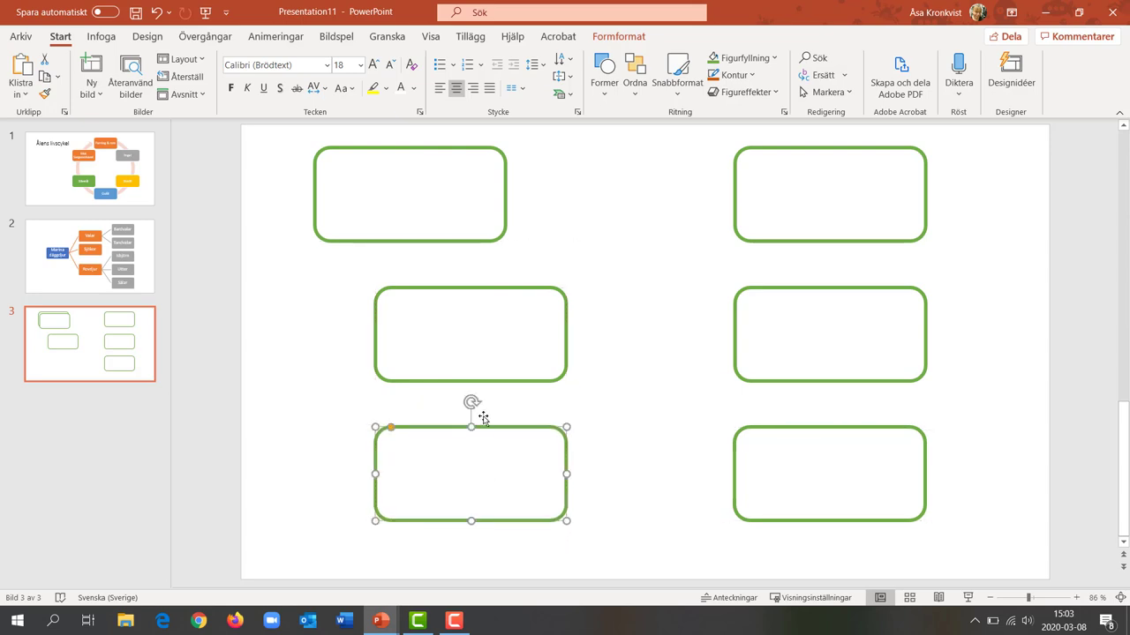
pyautogui.moveTo(462, 238); pyautogui.dragTo(520, 244)
pyautogui.click(785, 292)
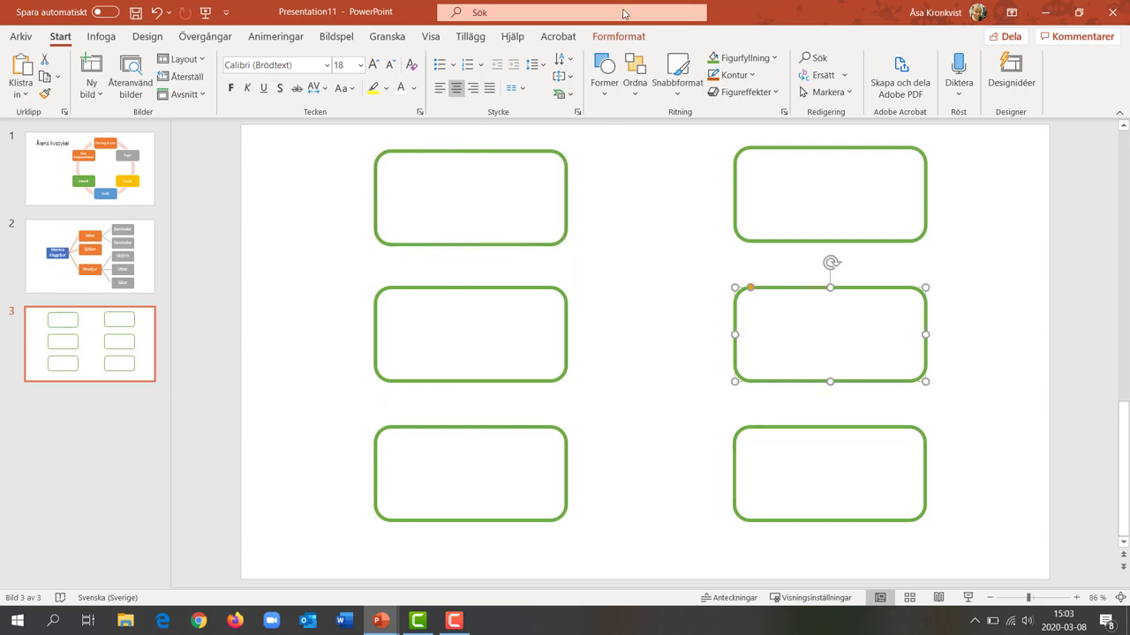
# - Change the middle-right rounded box to the Oval shape using Byt figur
pyautogui.click(617, 36)
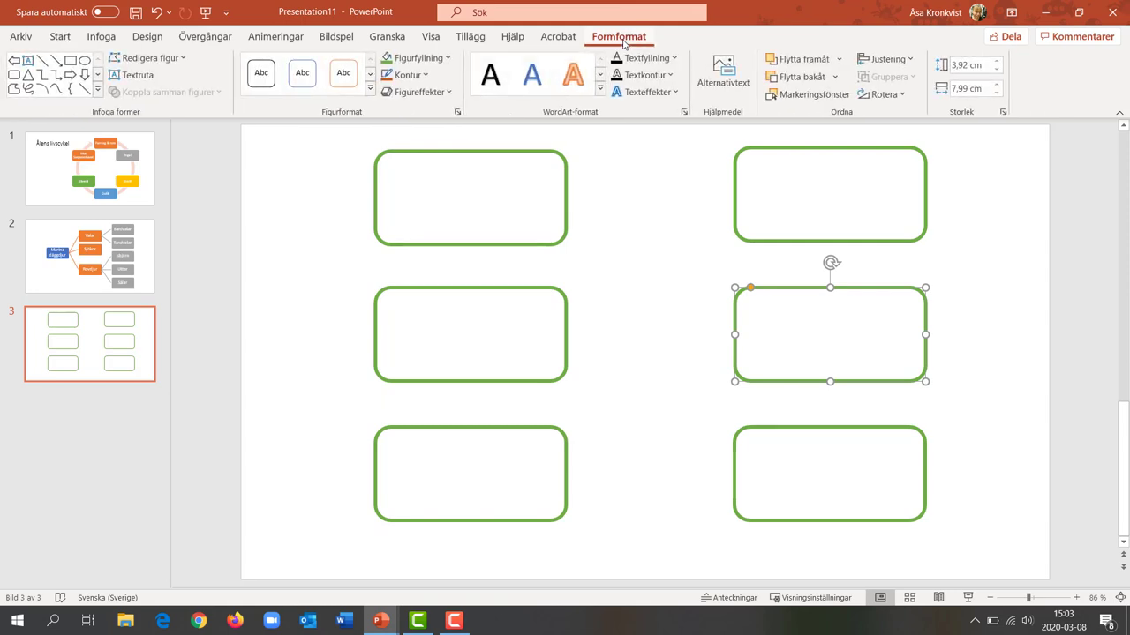
pyautogui.click(182, 58)
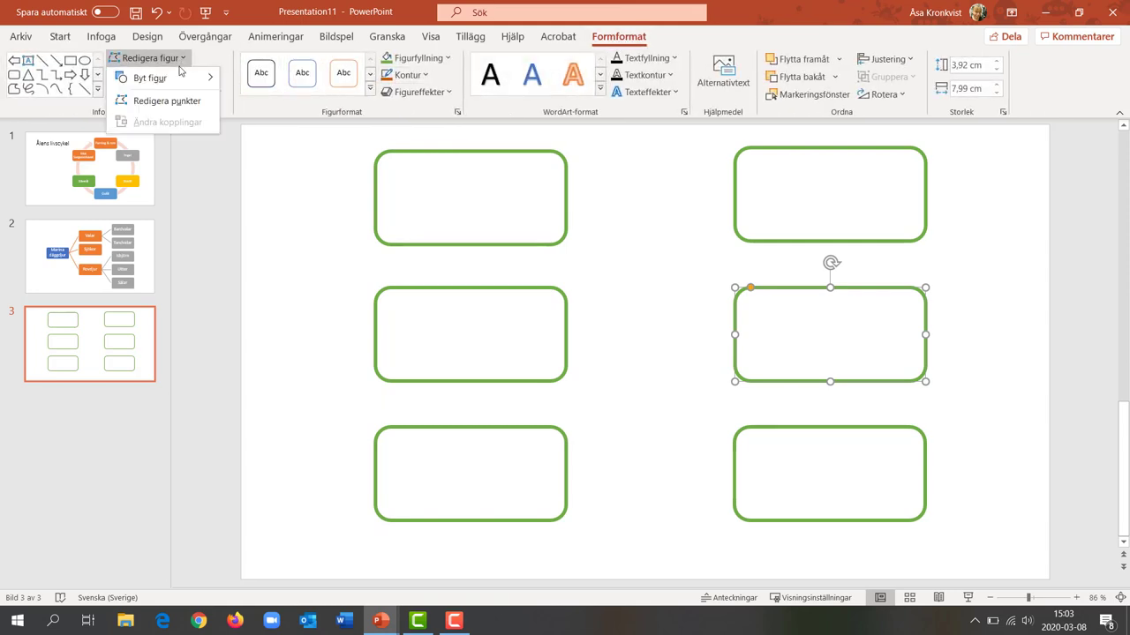
pyautogui.moveTo(150, 78)
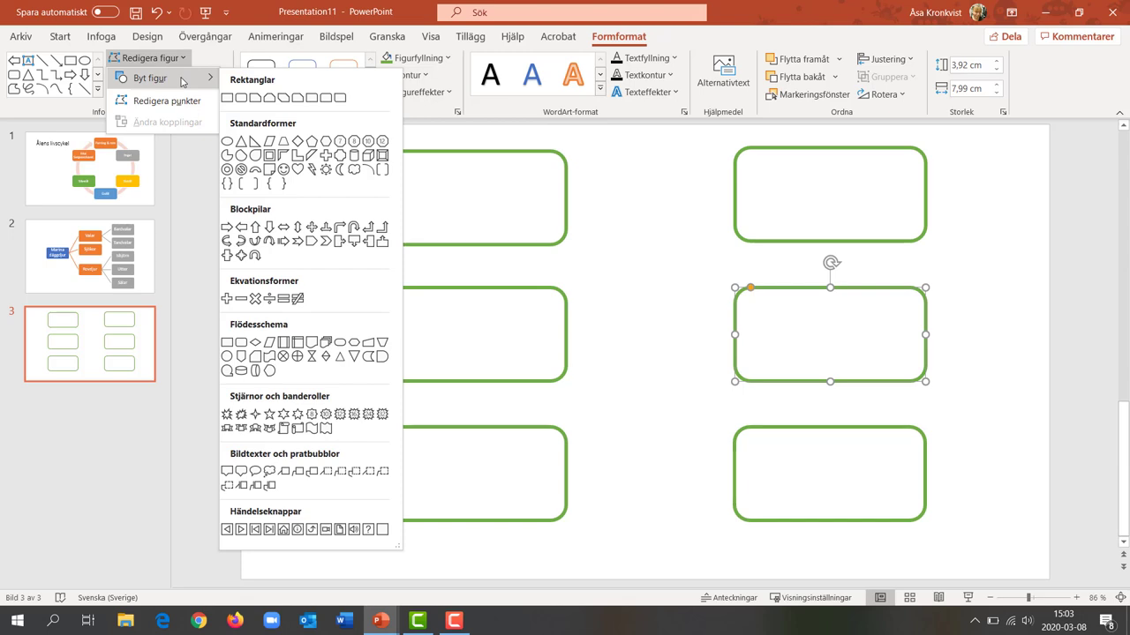
pyautogui.click(225, 141)
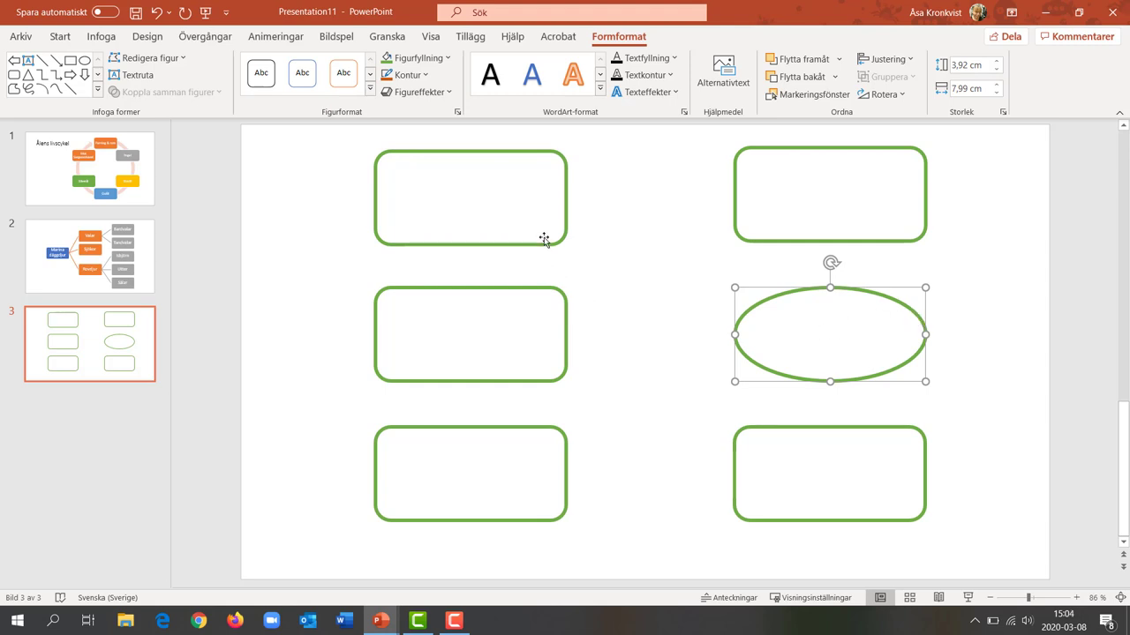
# - Draw a straight line from the top-left box's right connection point to the ellipse
pyautogui.click(42, 61)
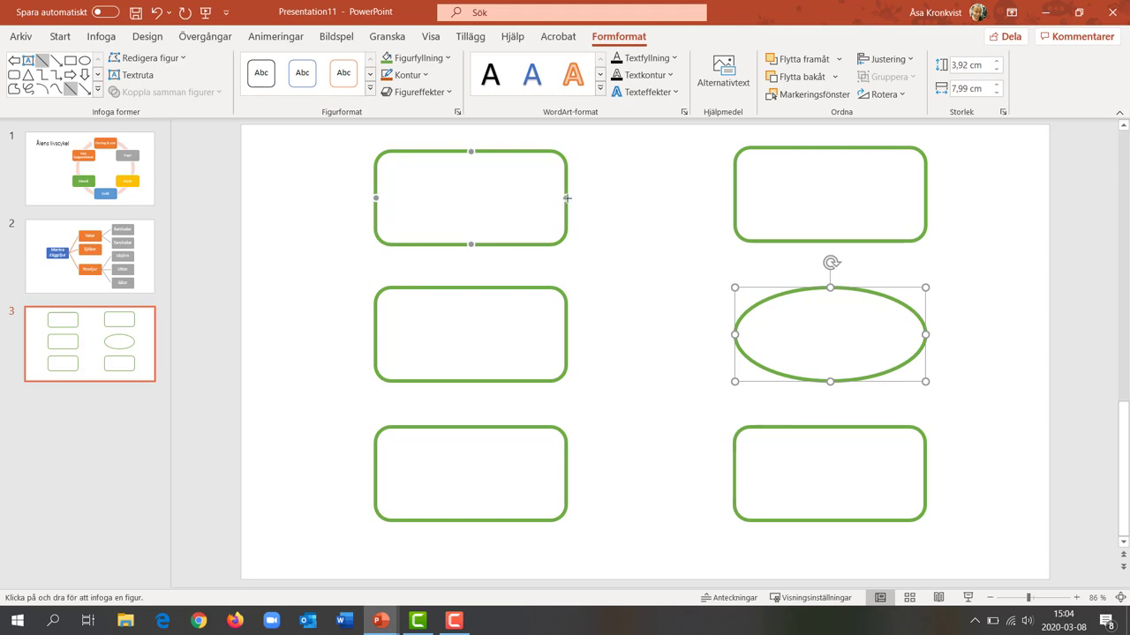
pyautogui.moveTo(600, 229)
pyautogui.mouseDown()
pyautogui.moveTo(737, 335)
pyautogui.moveTo(764, 298)
pyautogui.mouseUp()
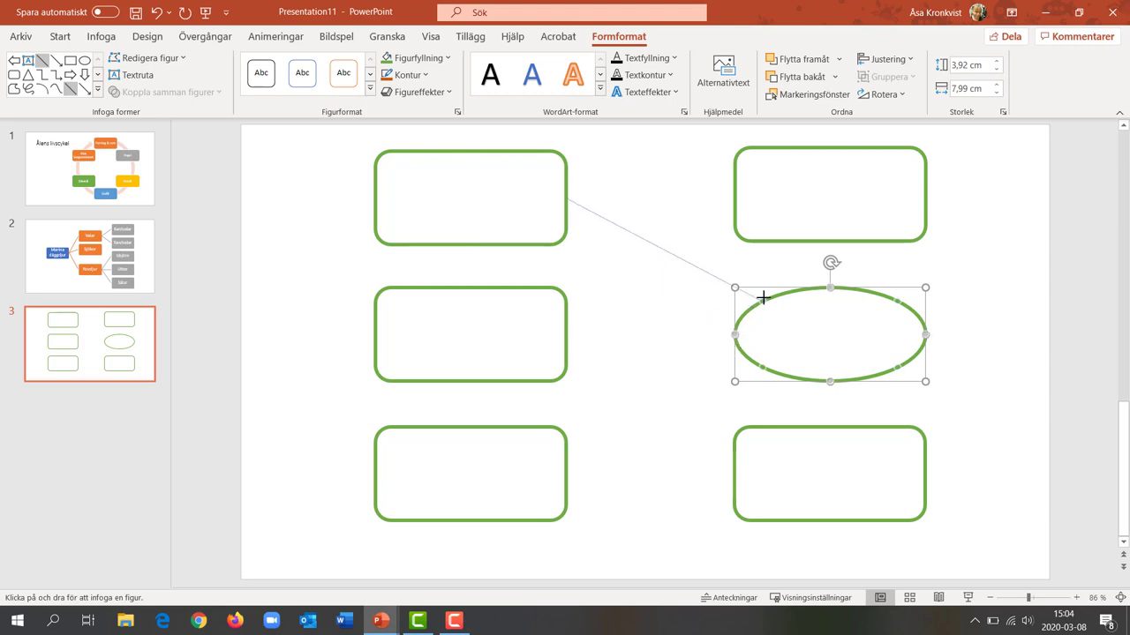
pyautogui.moveTo(764, 298); pyautogui.dragTo(763, 300)
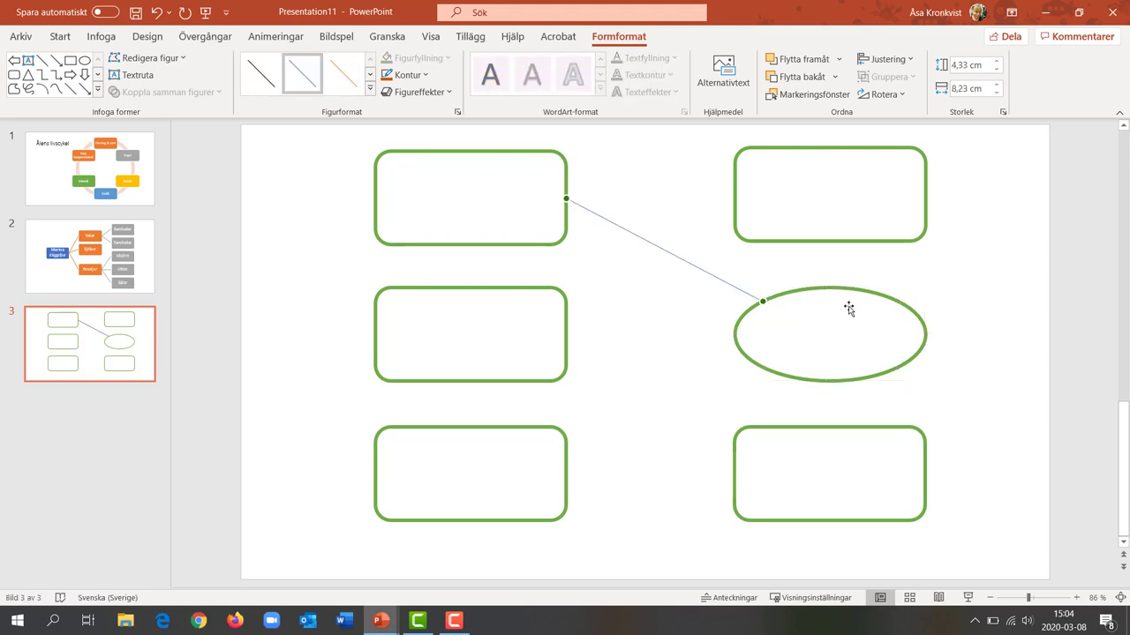
# - Shift the ellipse slightly right, keeping the connector attached
pyautogui.moveTo(860, 293); pyautogui.dragTo(705, 338)
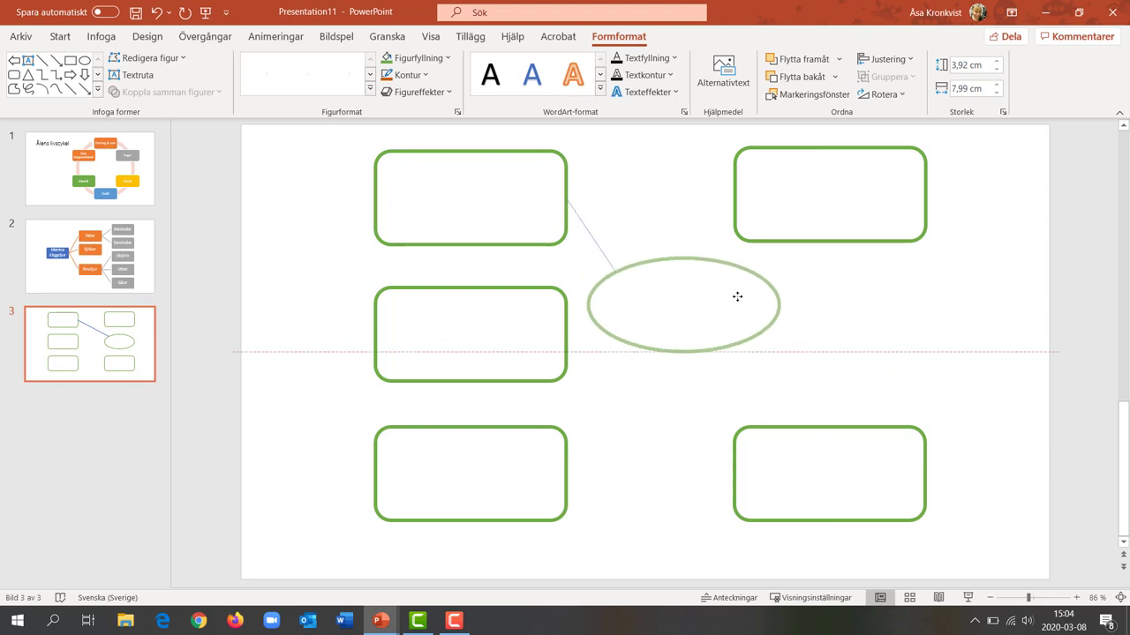
pyautogui.moveTo(705, 339)
pyautogui.mouseDown()
pyautogui.moveTo(866, 278)
pyautogui.moveTo(841, 324)
pyautogui.mouseUp()
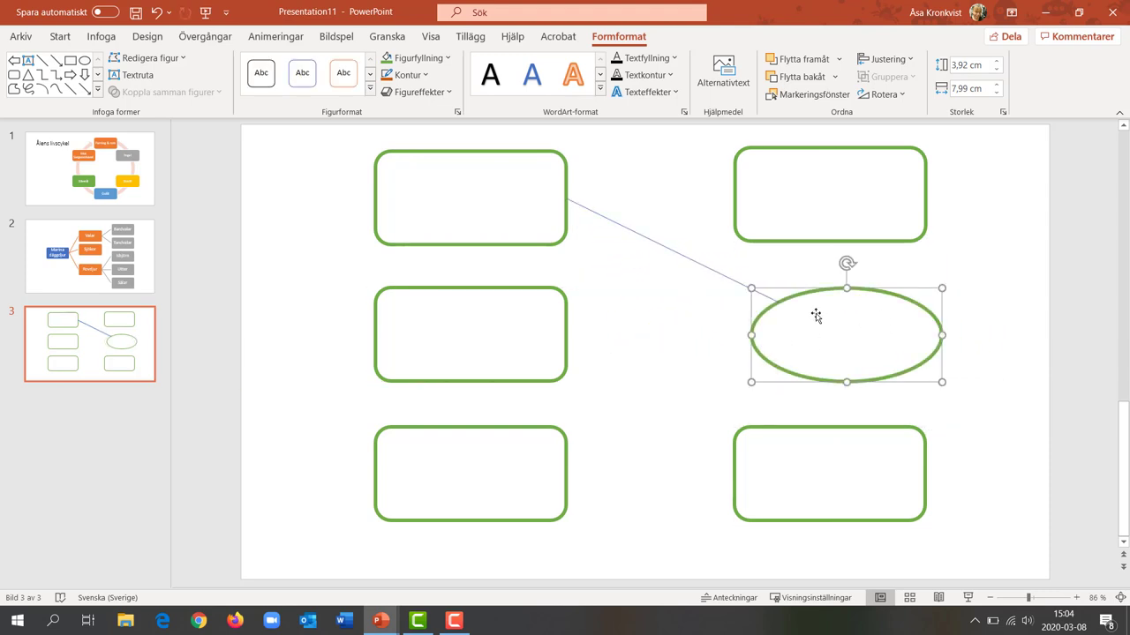
pyautogui.click(704, 271)
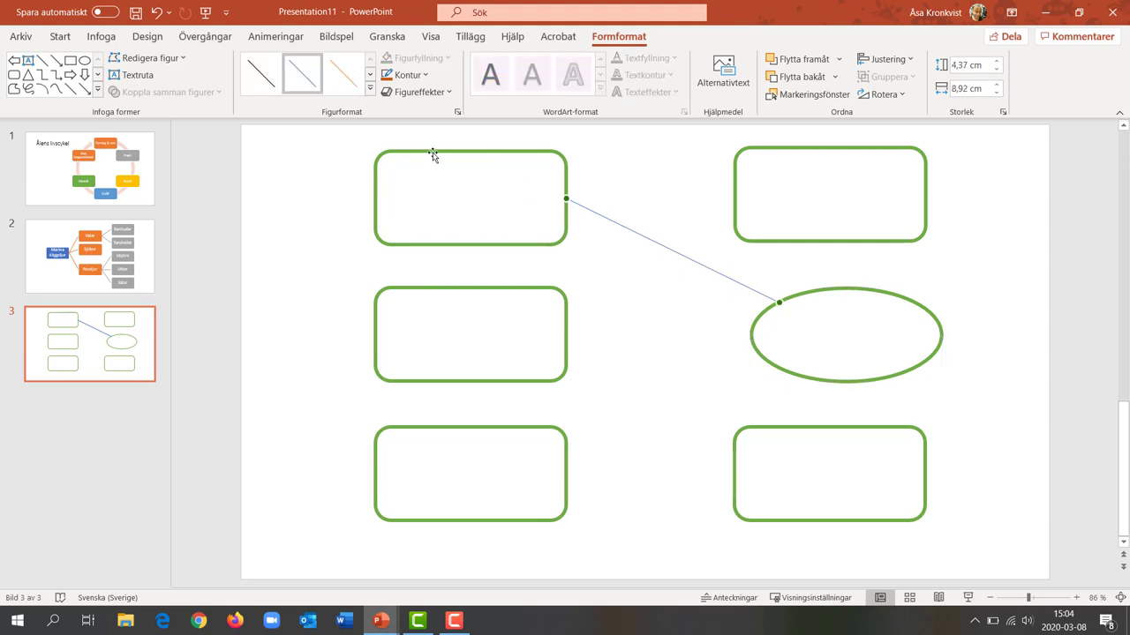
# - Give the top-left-to-ellipse connector a thicker weight and a dotted dash style
pyautogui.click(415, 75)
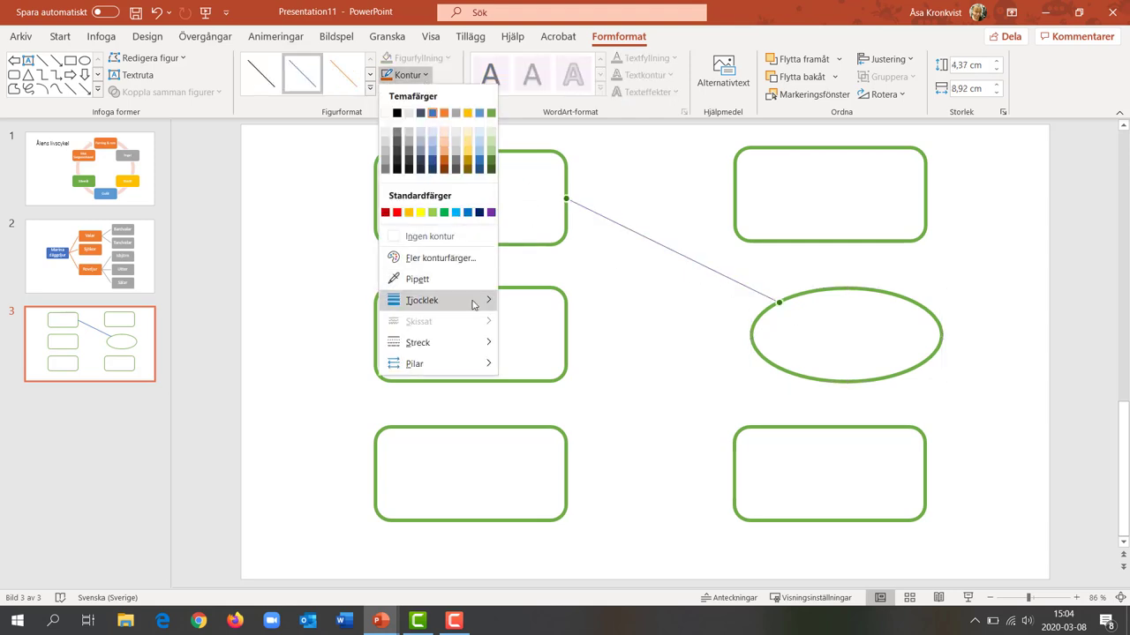
pyautogui.moveTo(422, 300)
pyautogui.click(566, 412)
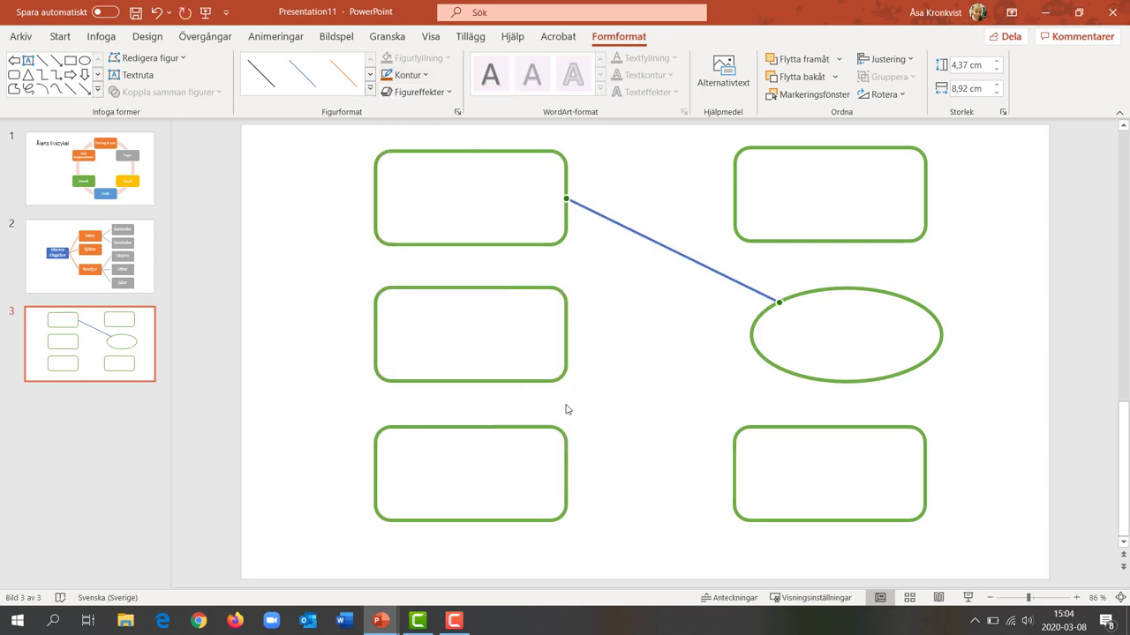
pyautogui.click(408, 75)
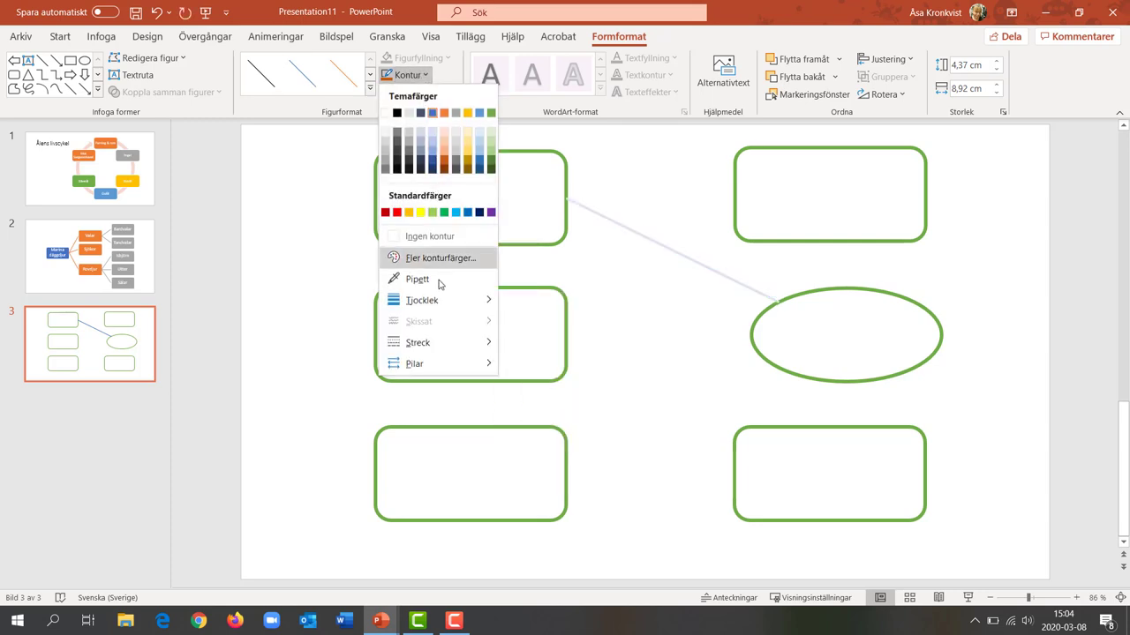
pyautogui.moveTo(418, 342)
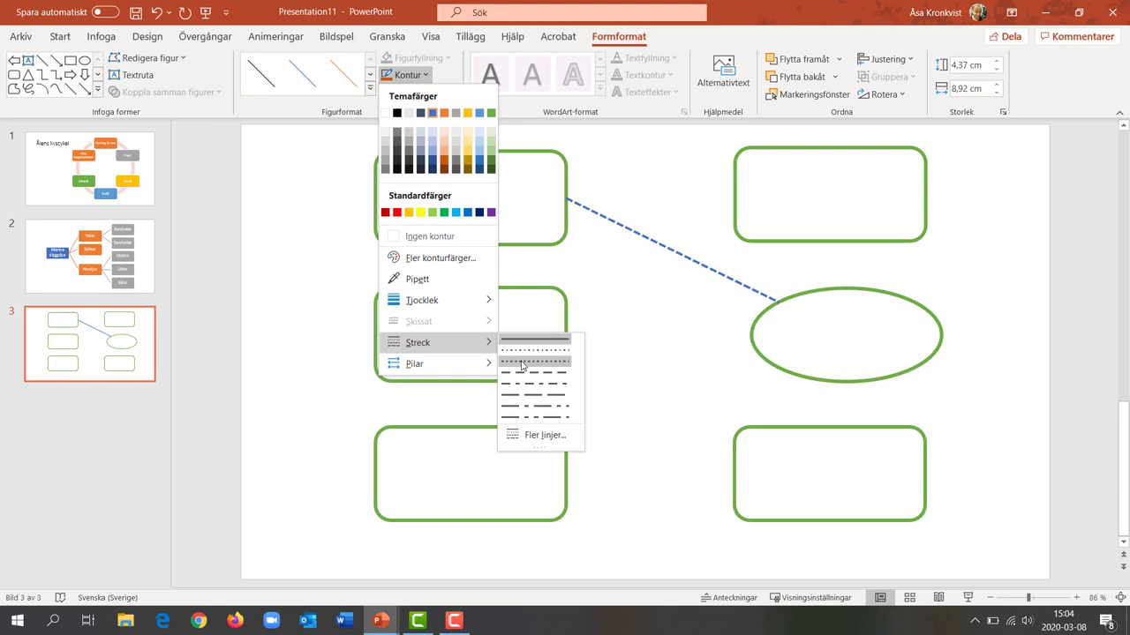
pyautogui.click(529, 352)
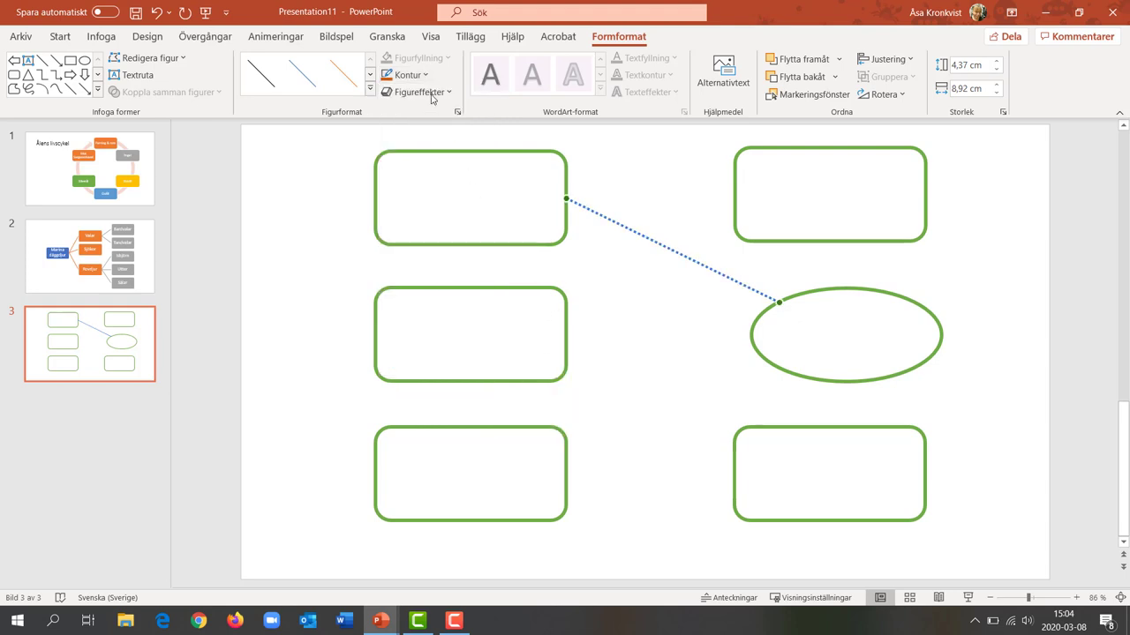
pyautogui.click(42, 76)
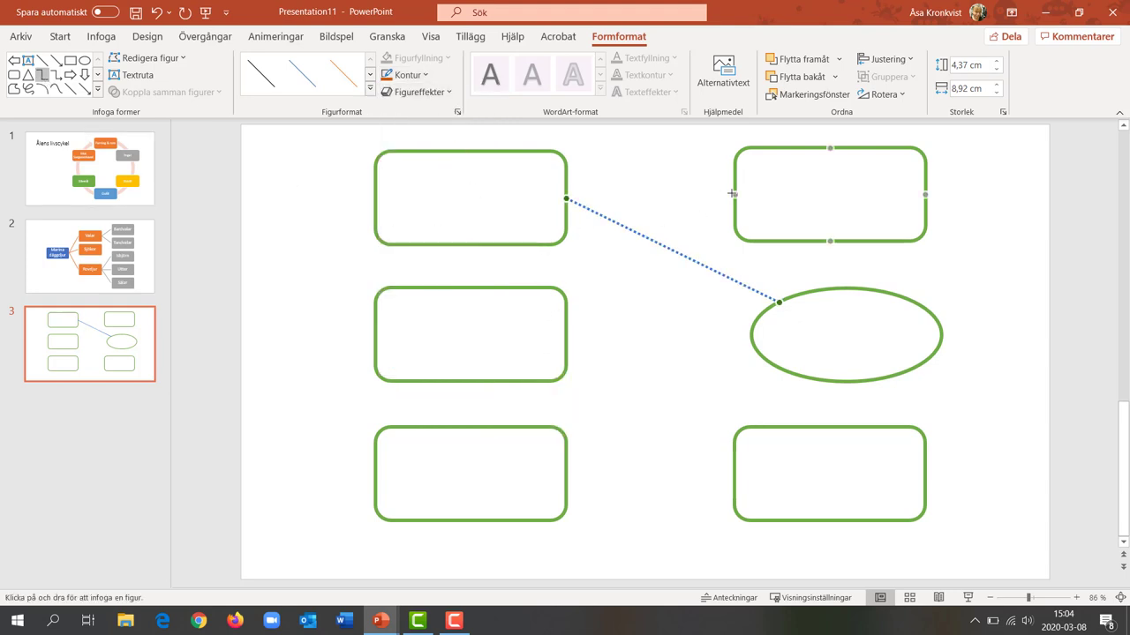
# - Link top-right to bottom-left with an elbow connector; arrow middle-left to bottom-right box and ellipse
pyautogui.moveTo(736, 194)
pyautogui.mouseDown()
pyautogui.moveTo(650, 312)
pyautogui.moveTo(590, 482)
pyautogui.moveTo(568, 476)
pyautogui.mouseUp()
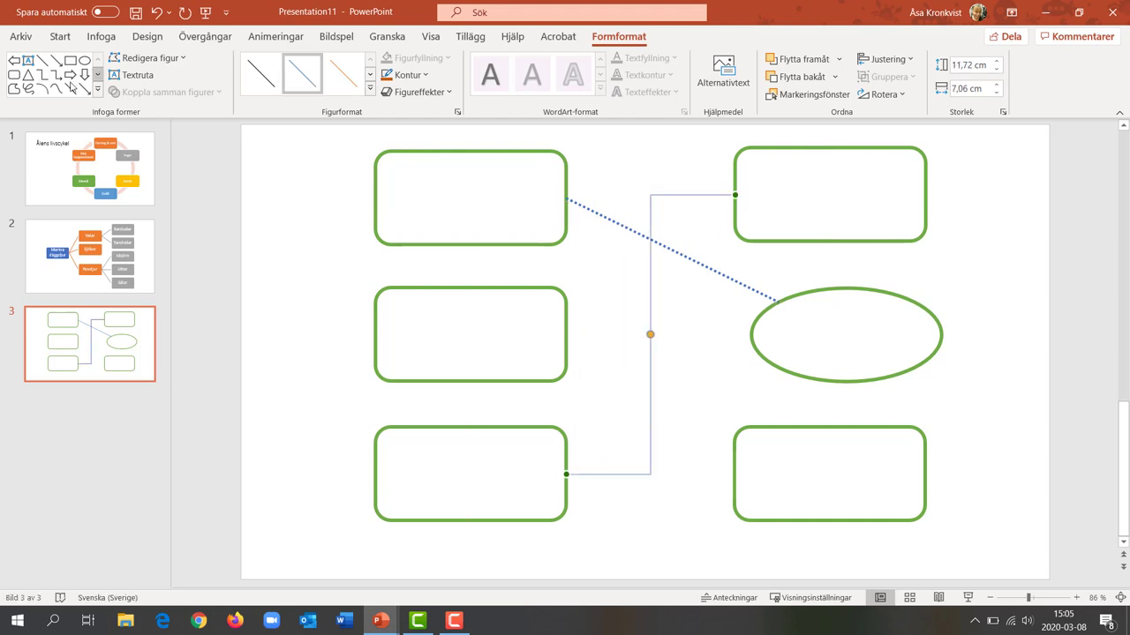
pyautogui.moveTo(569, 332); pyautogui.dragTo(734, 475)
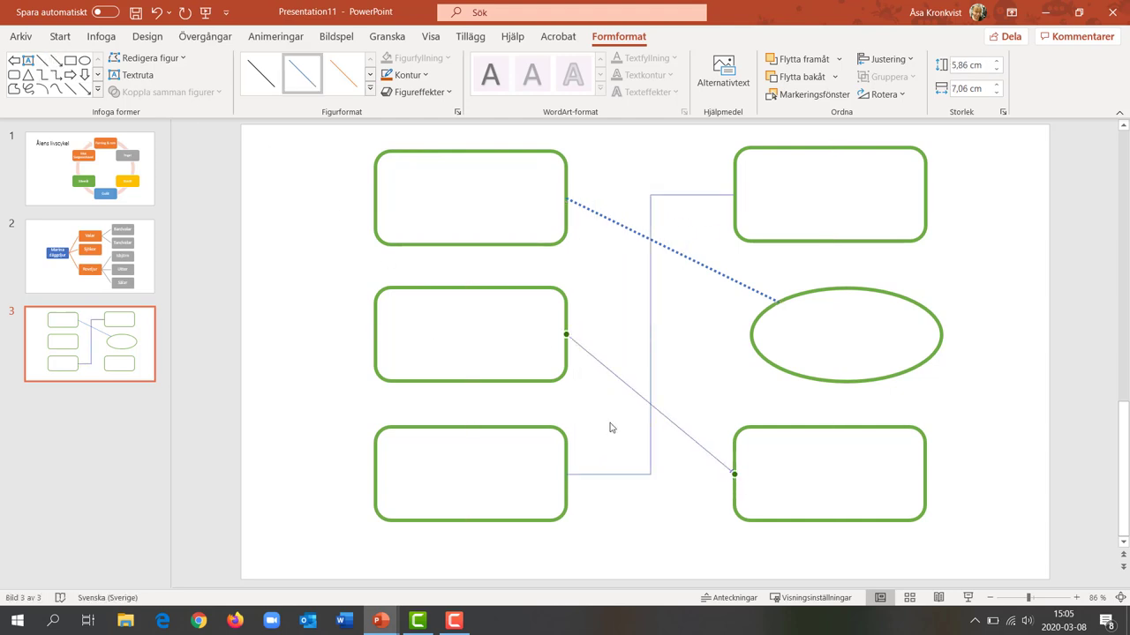
pyautogui.click(56, 60)
pyautogui.moveTo(567, 334); pyautogui.dragTo(750, 335)
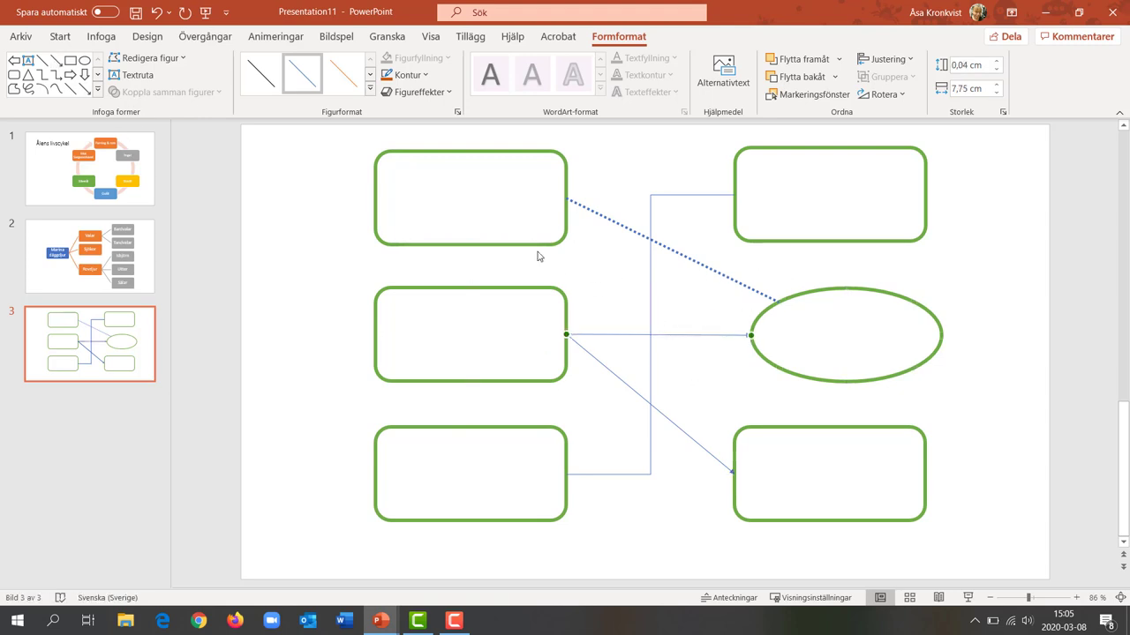
pyautogui.click(485, 202)
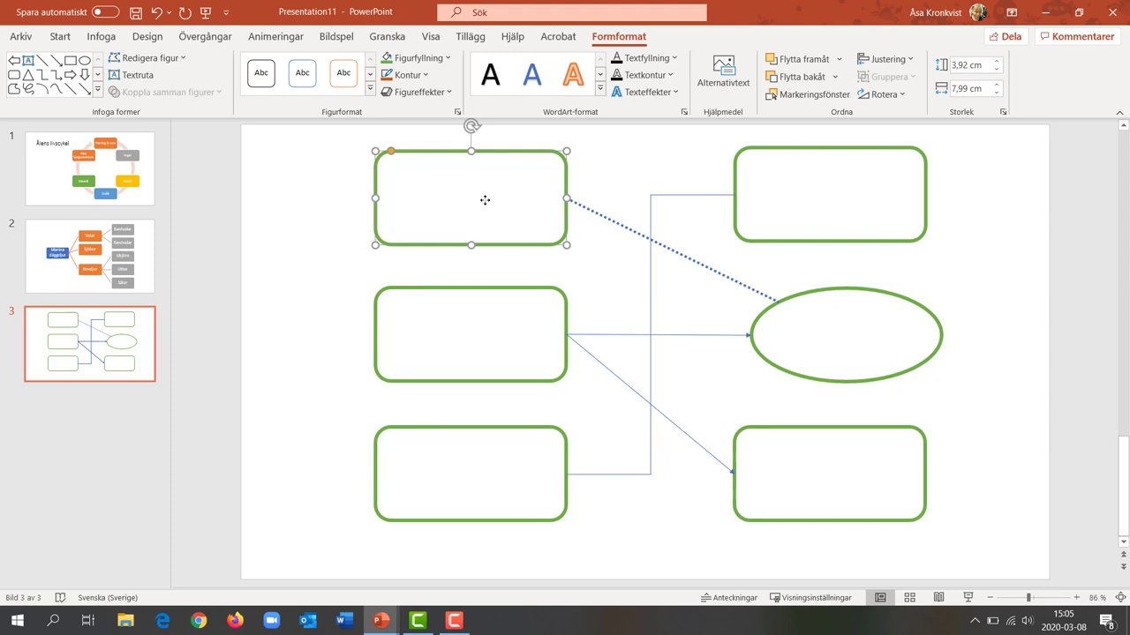
# - Type 'Hej hej hej!' inside the top-left box via Redigera text
pyautogui.rightClick(484, 200)
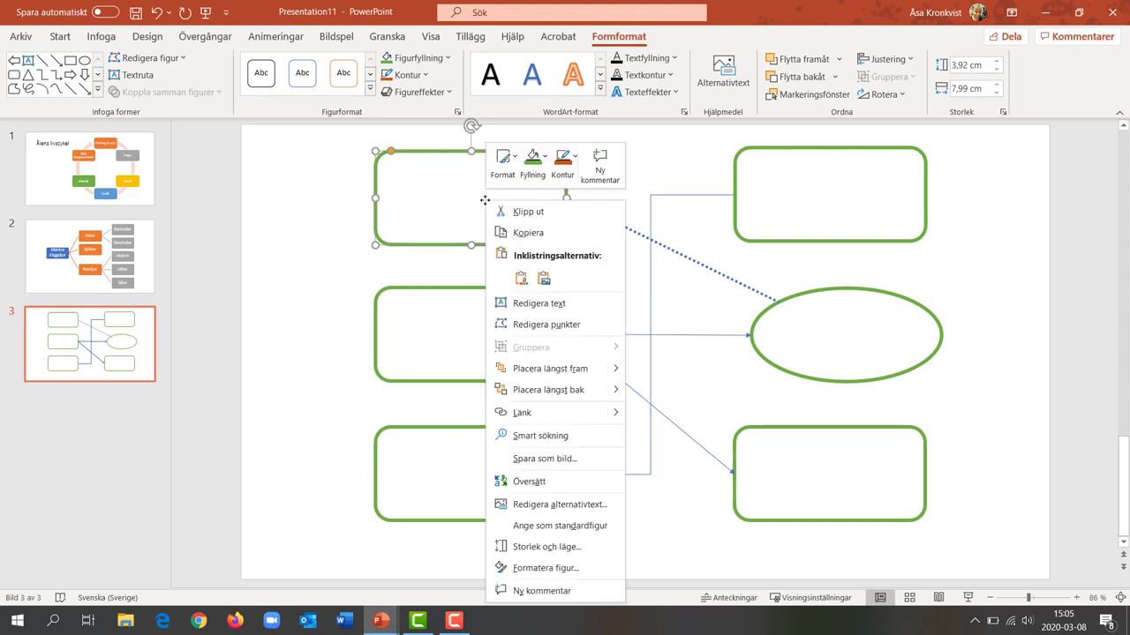
pyautogui.click(515, 303)
pyautogui.write('Hej hej')
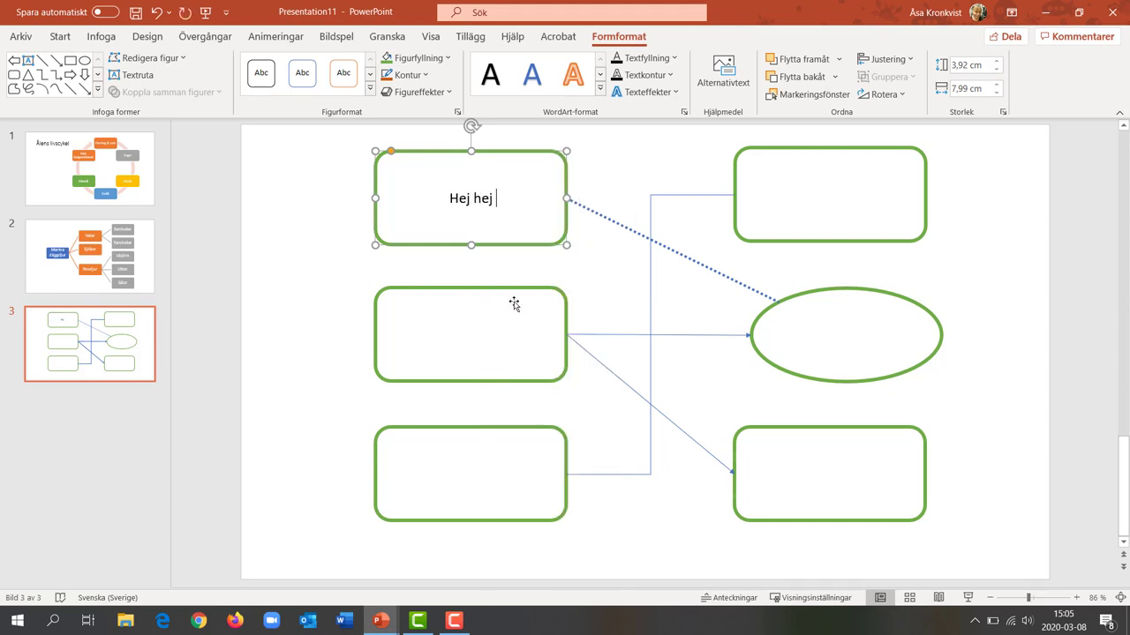
pyautogui.write(' hej!')
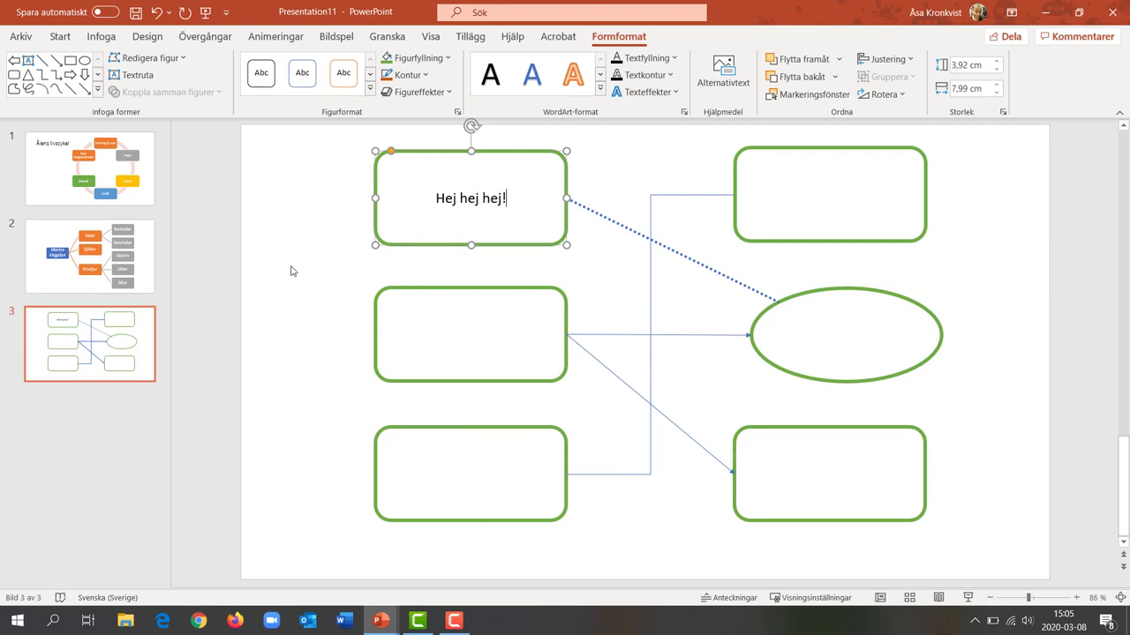